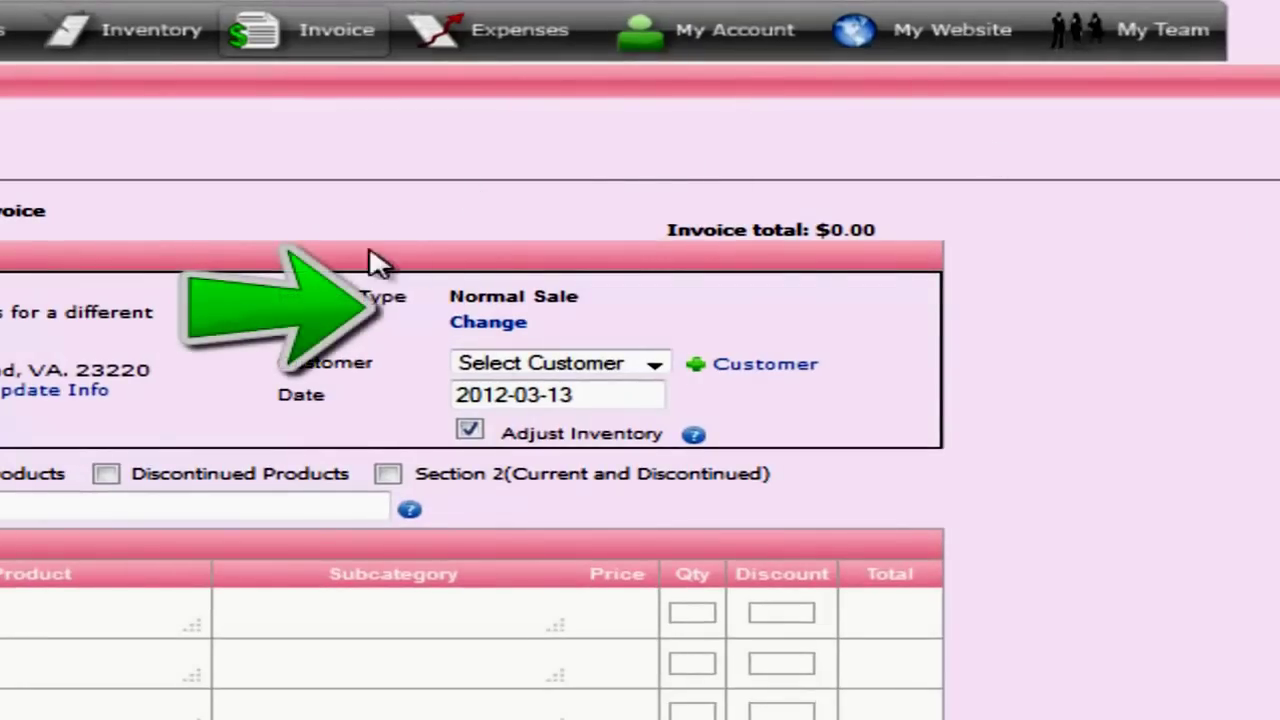
Step: Highlight the default Normal Sale invoice type on the new blank invoice form
drag(447, 296, 603, 300)
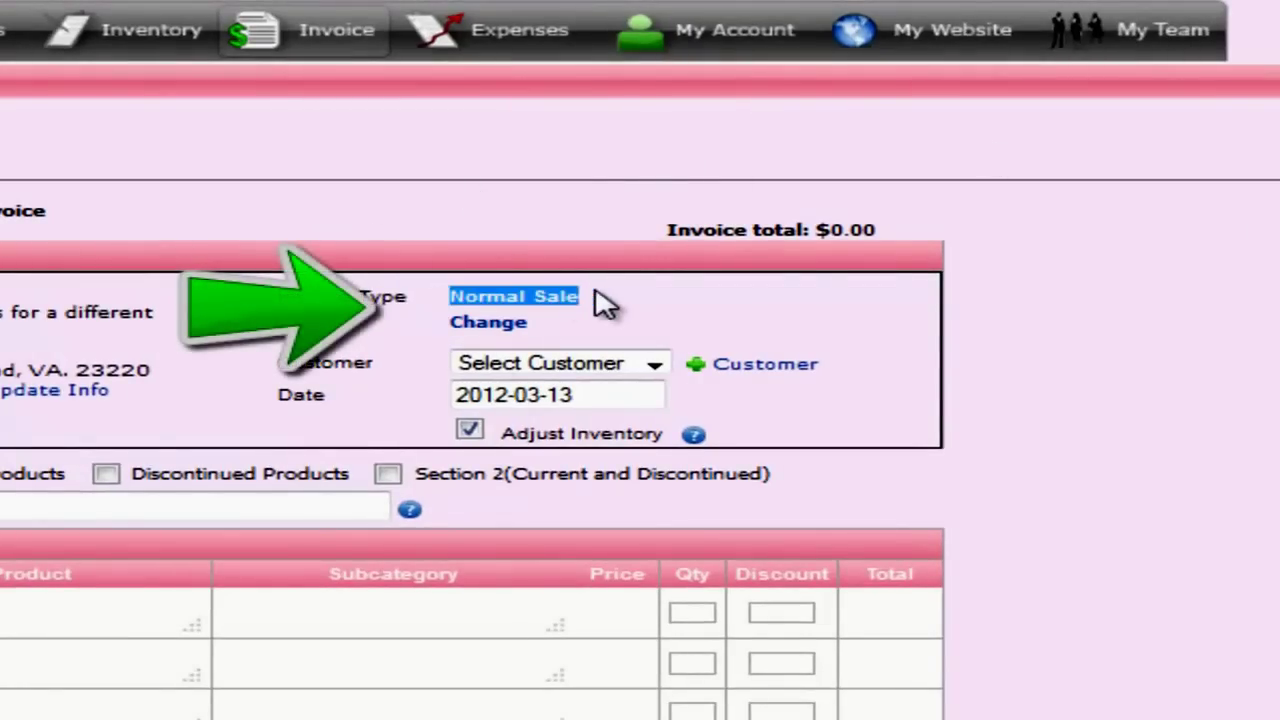
click(645, 308)
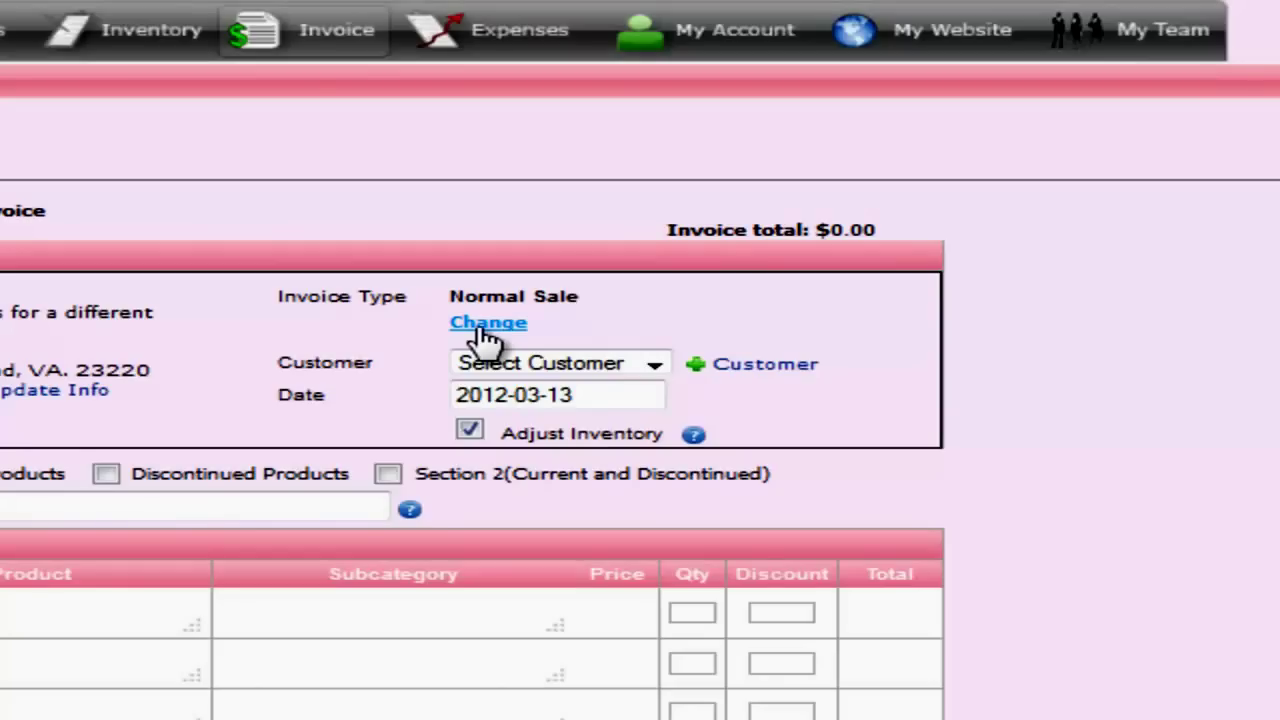
drag(560, 343, 417, 343)
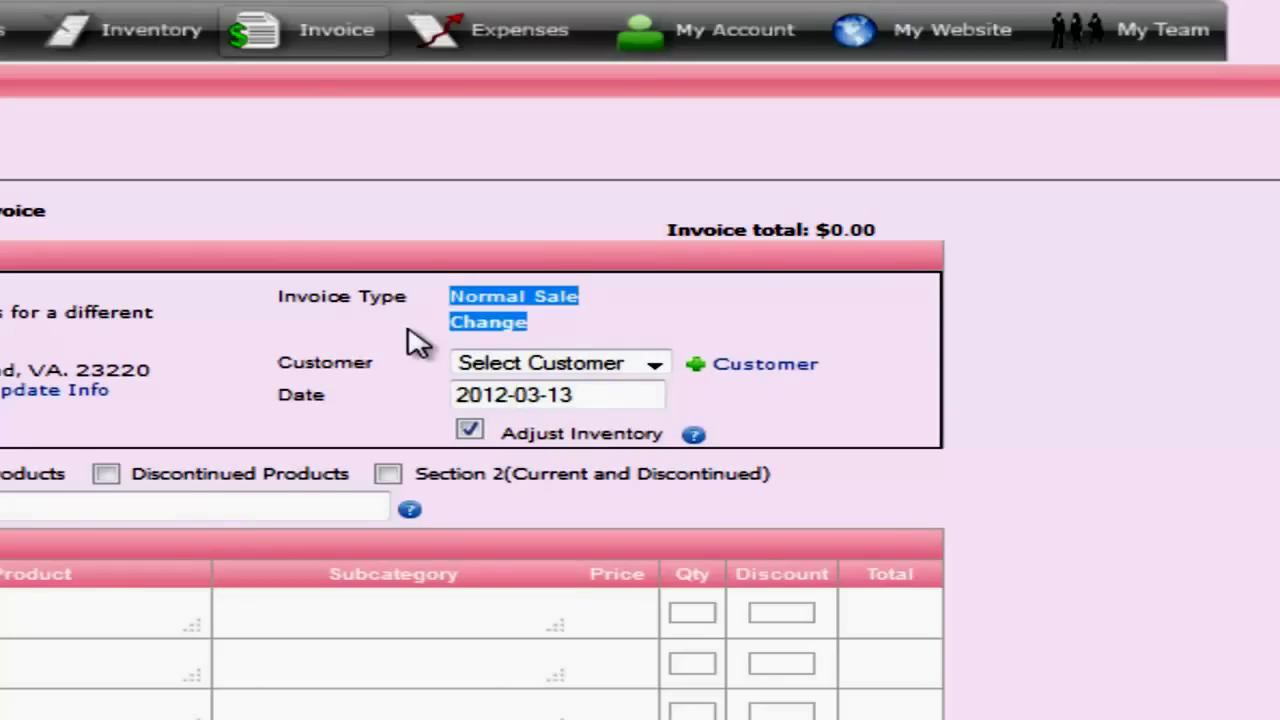
Step: Show the invoice type choices, highlighting the Normal Sale heading and the tax write-off categories
click(568, 337)
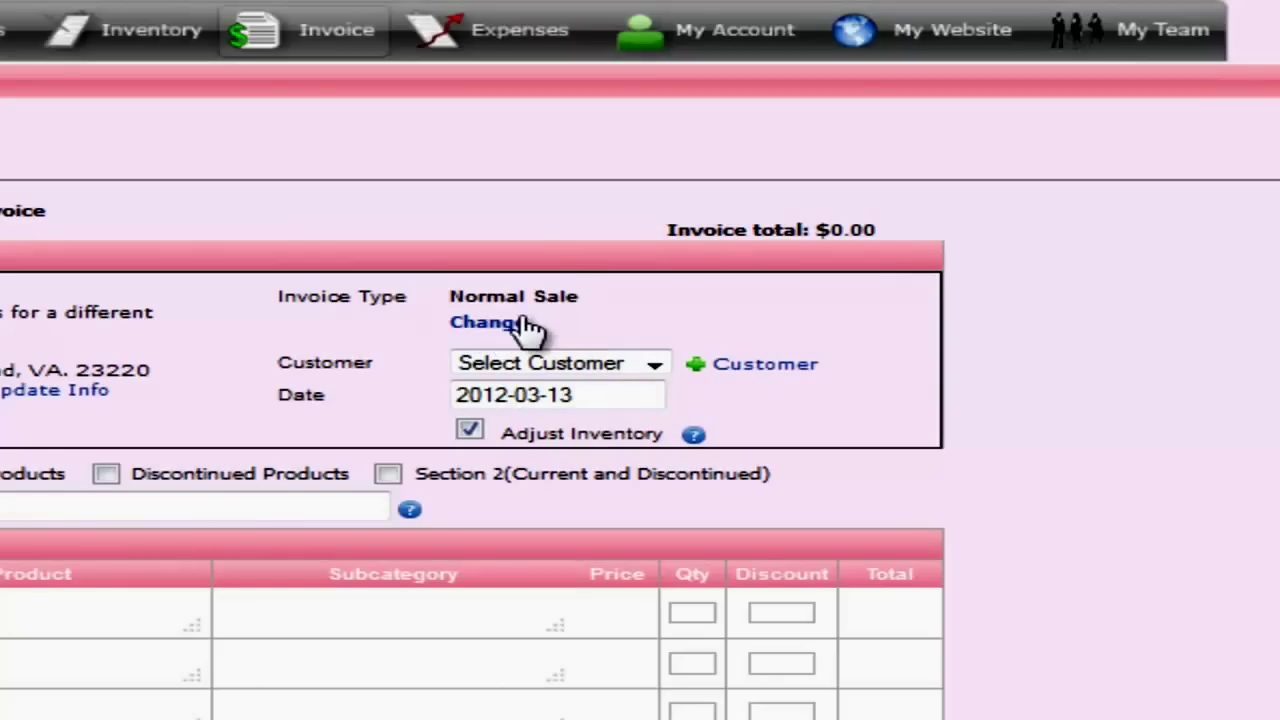
click(487, 325)
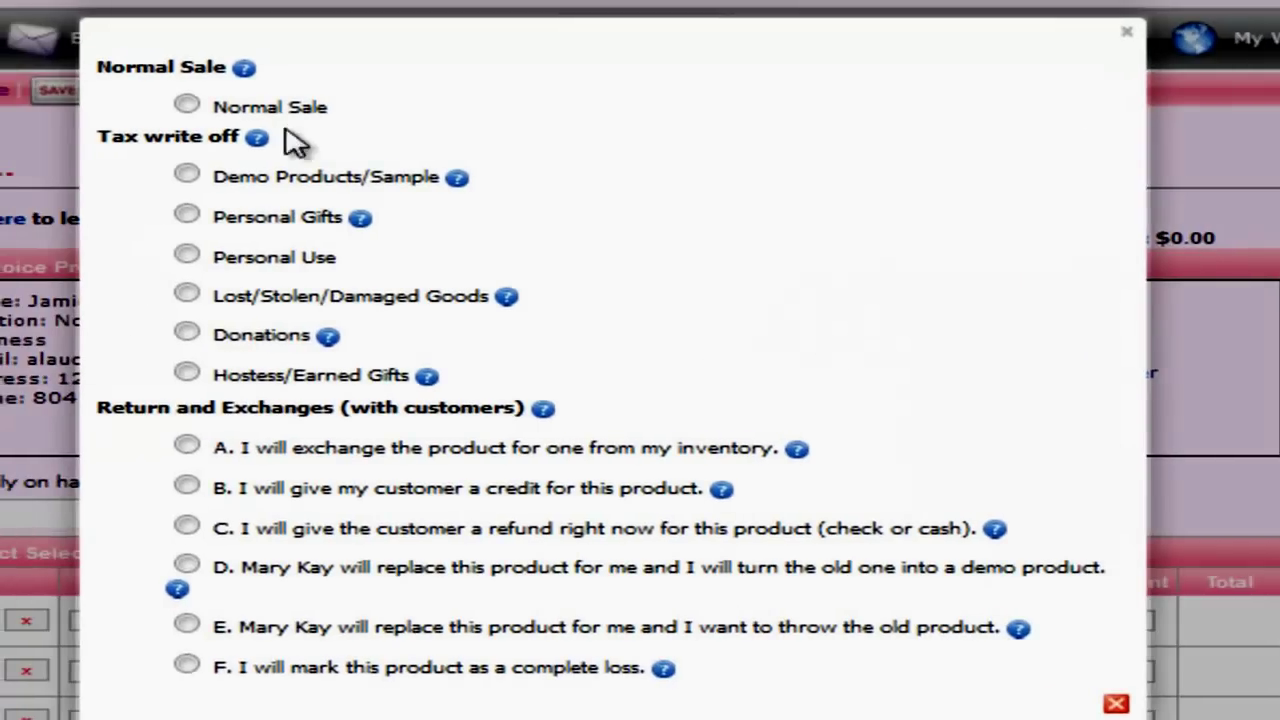
drag(95, 67, 230, 68)
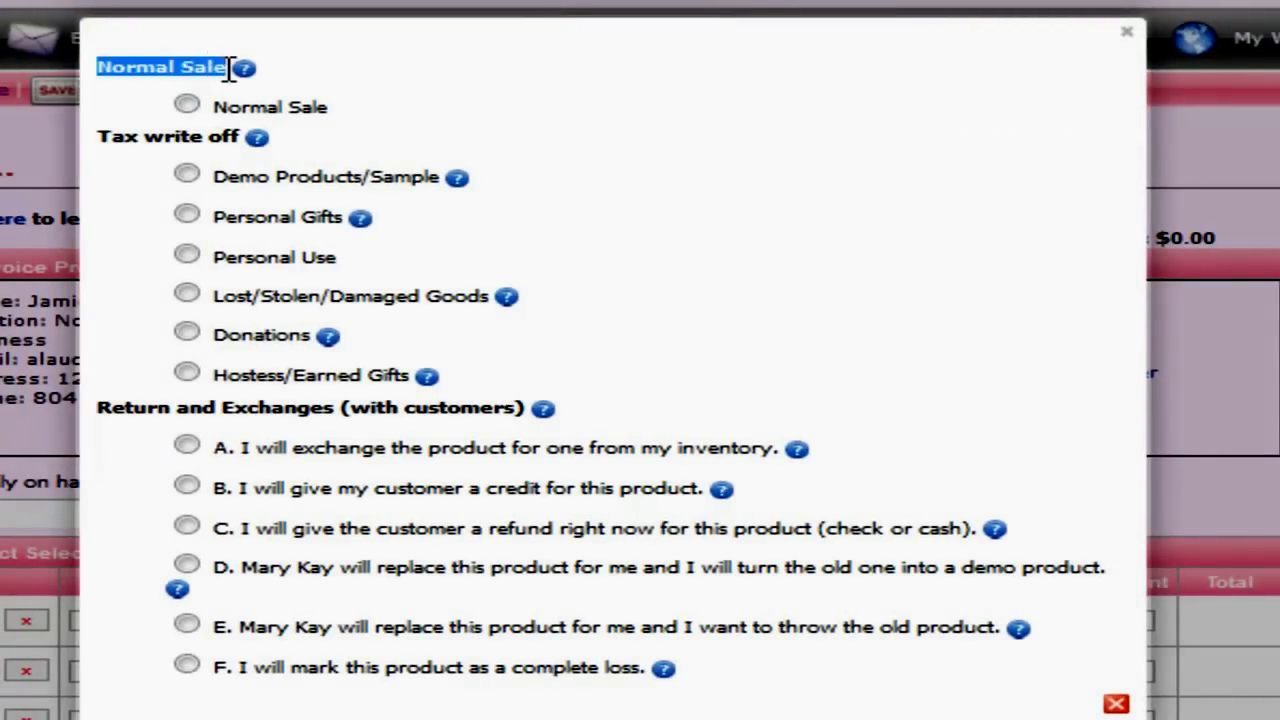
click(127, 106)
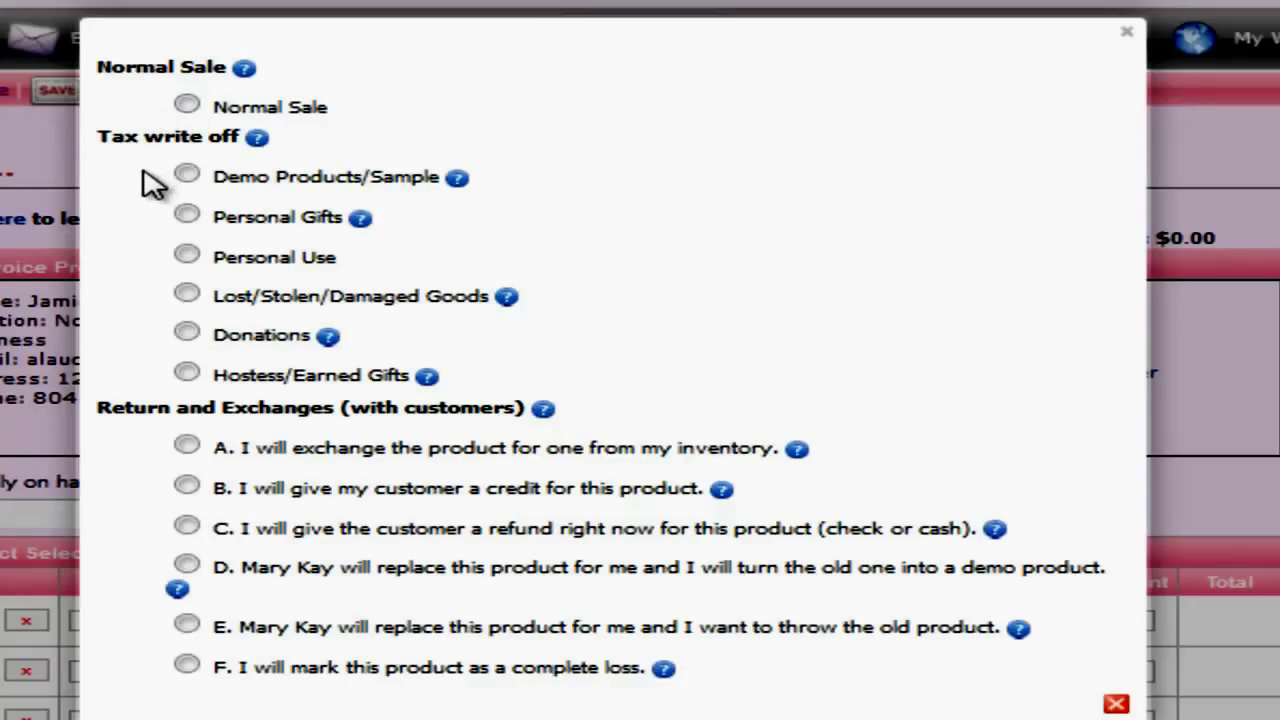
drag(145, 172, 523, 370)
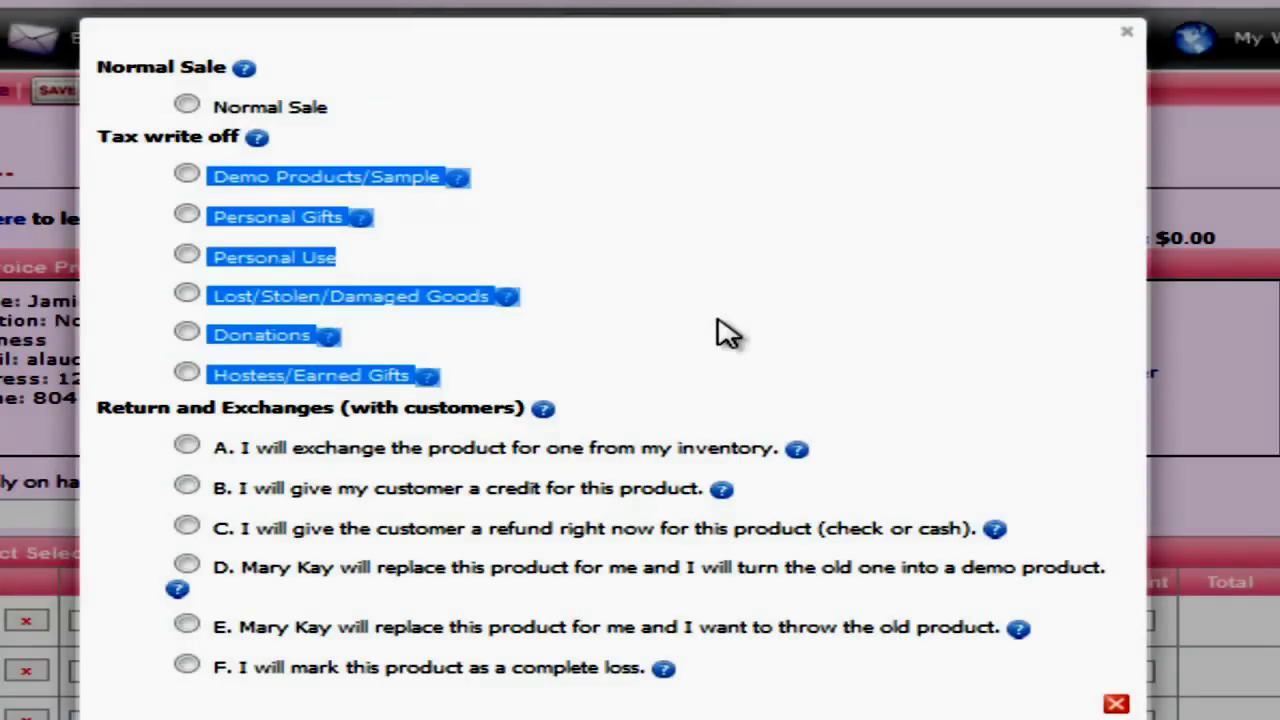
click(651, 256)
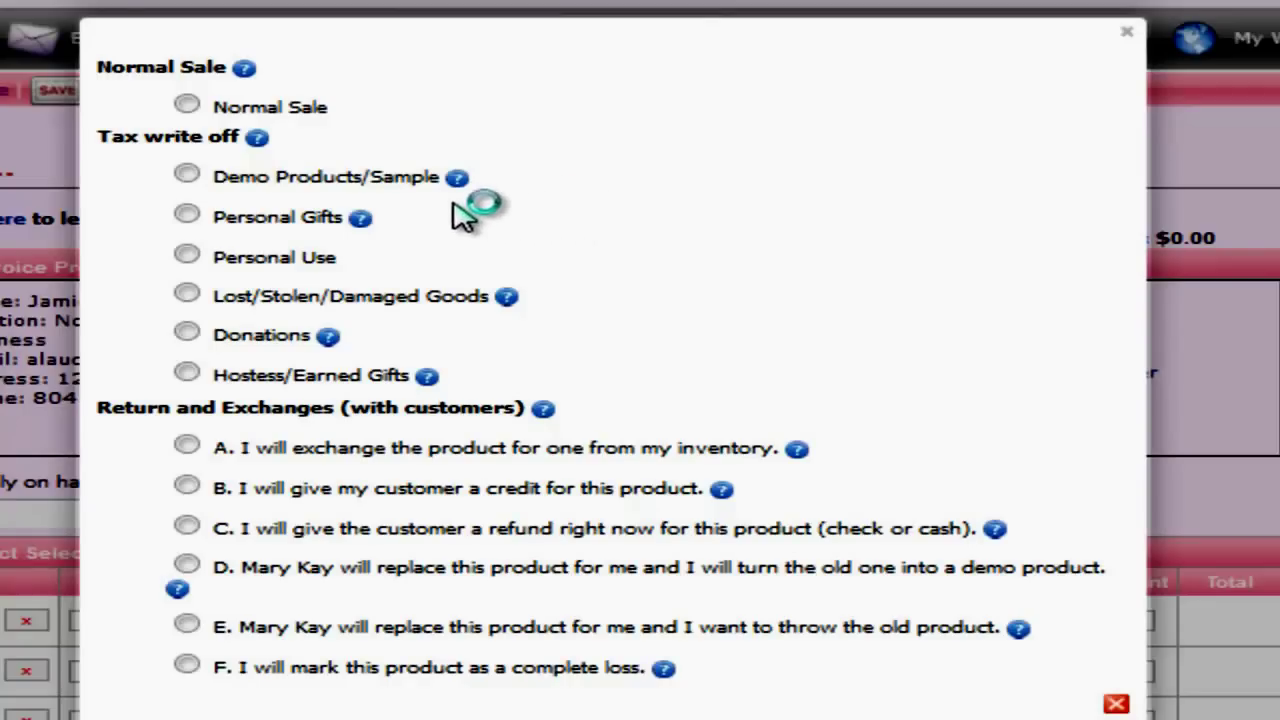
mouse_move(465, 190)
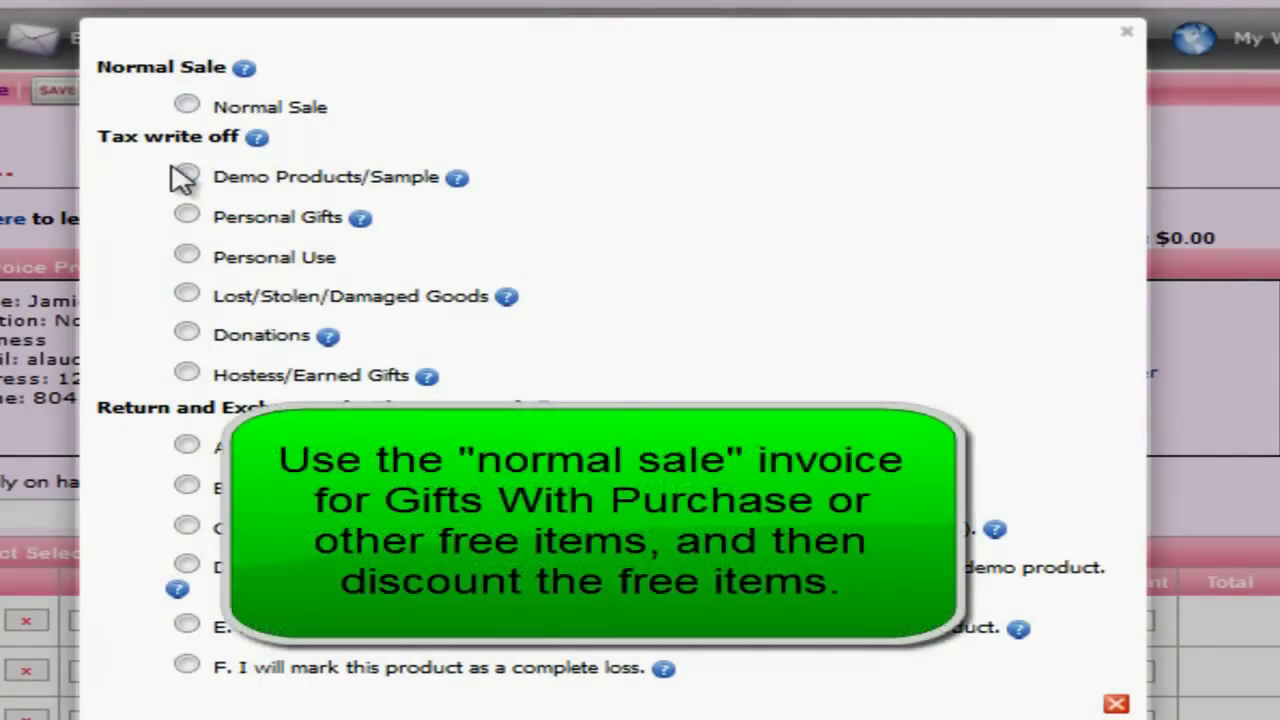
mouse_move(329, 91)
mouse_down()
mouse_move(370, 135)
mouse_move(337, 109)
mouse_up()
click(400, 129)
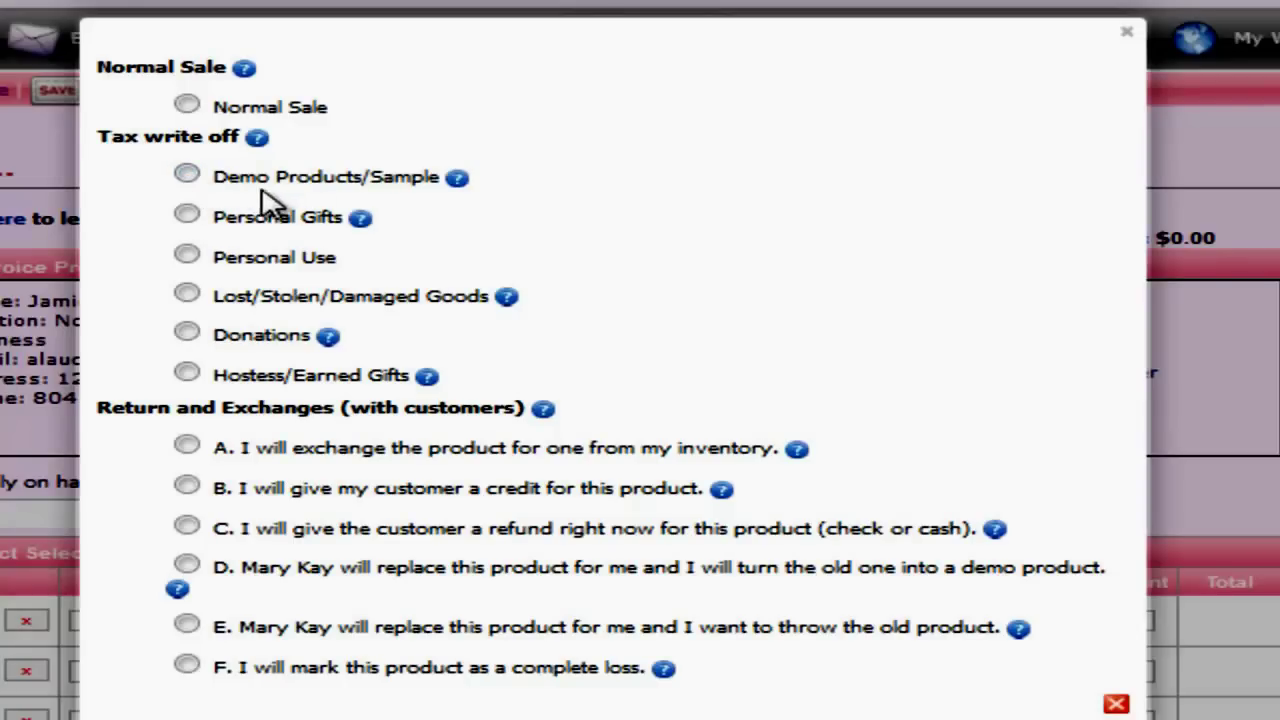
Step: Set the invoice type to Demo Products/Sample and highlight the Personal Invoice customer label
click(187, 176)
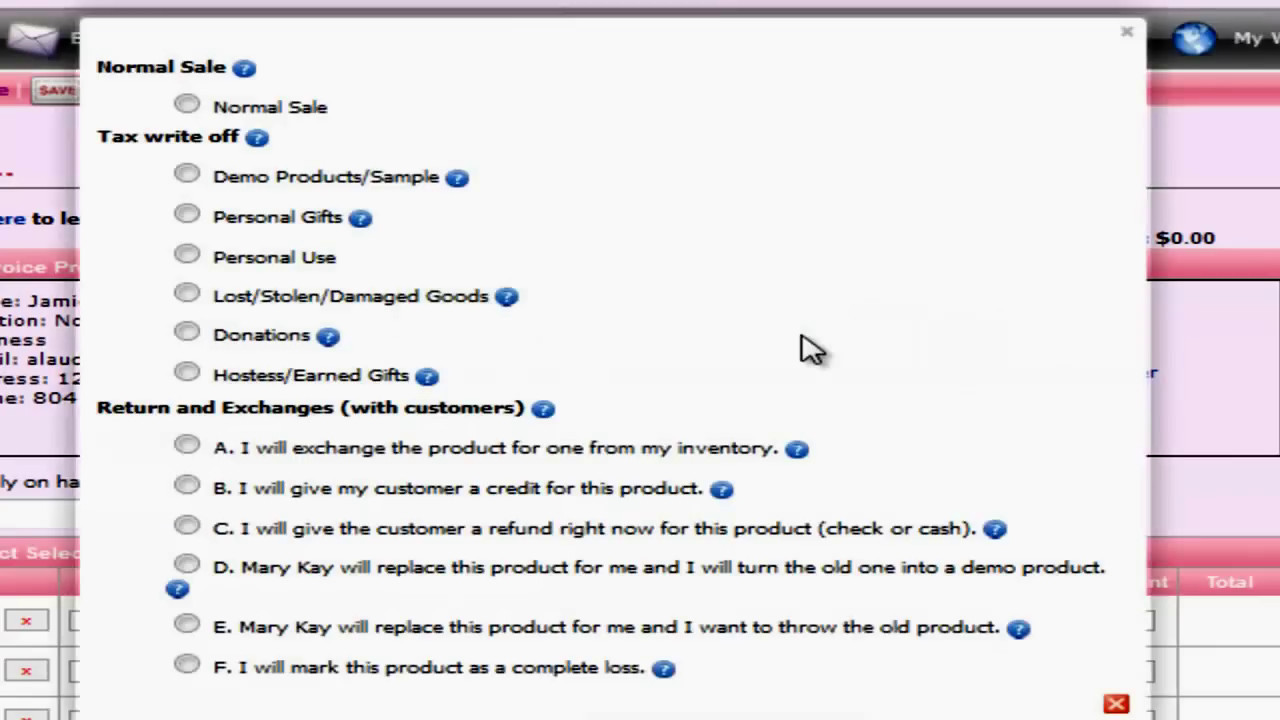
click(808, 338)
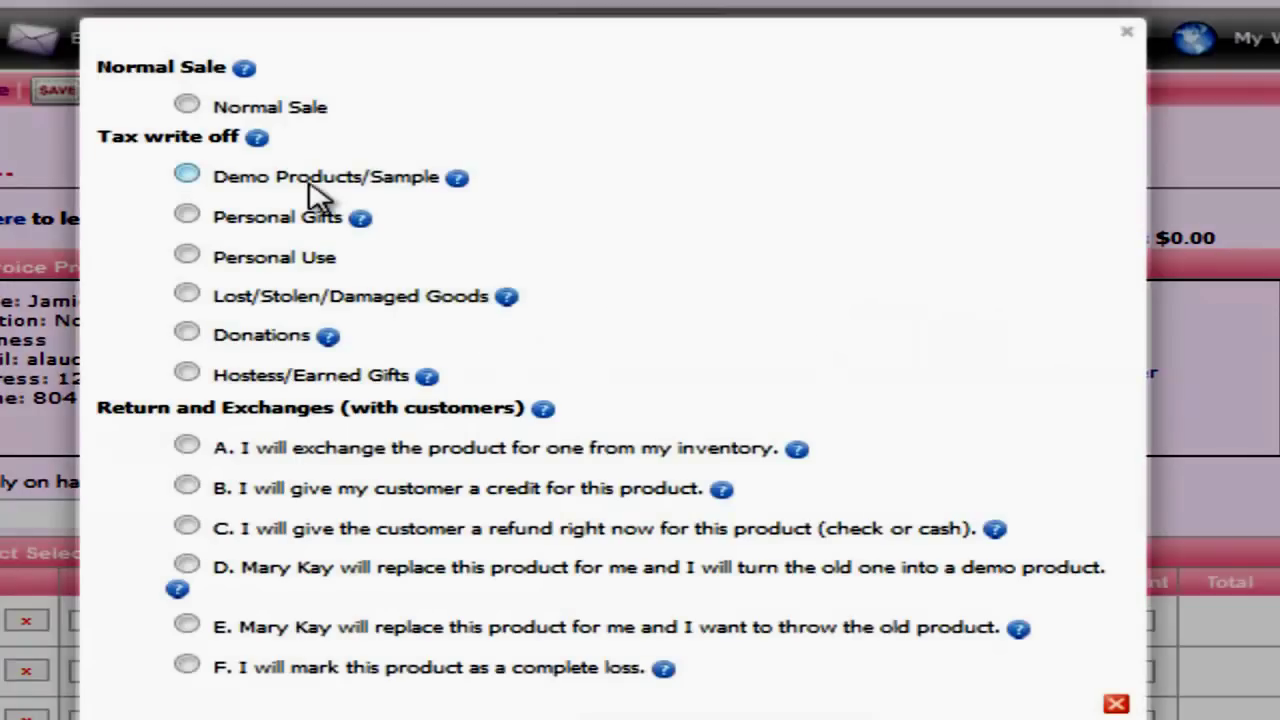
click(187, 175)
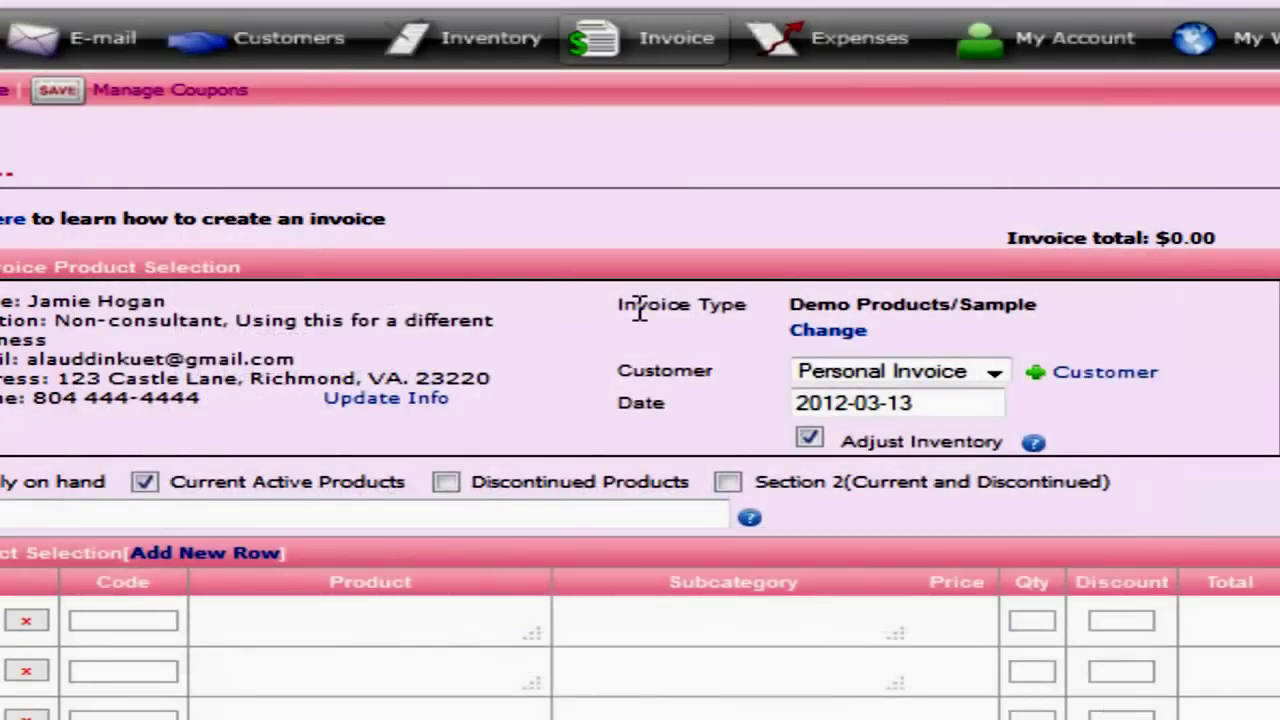
drag(619, 371, 684, 364)
click(757, 386)
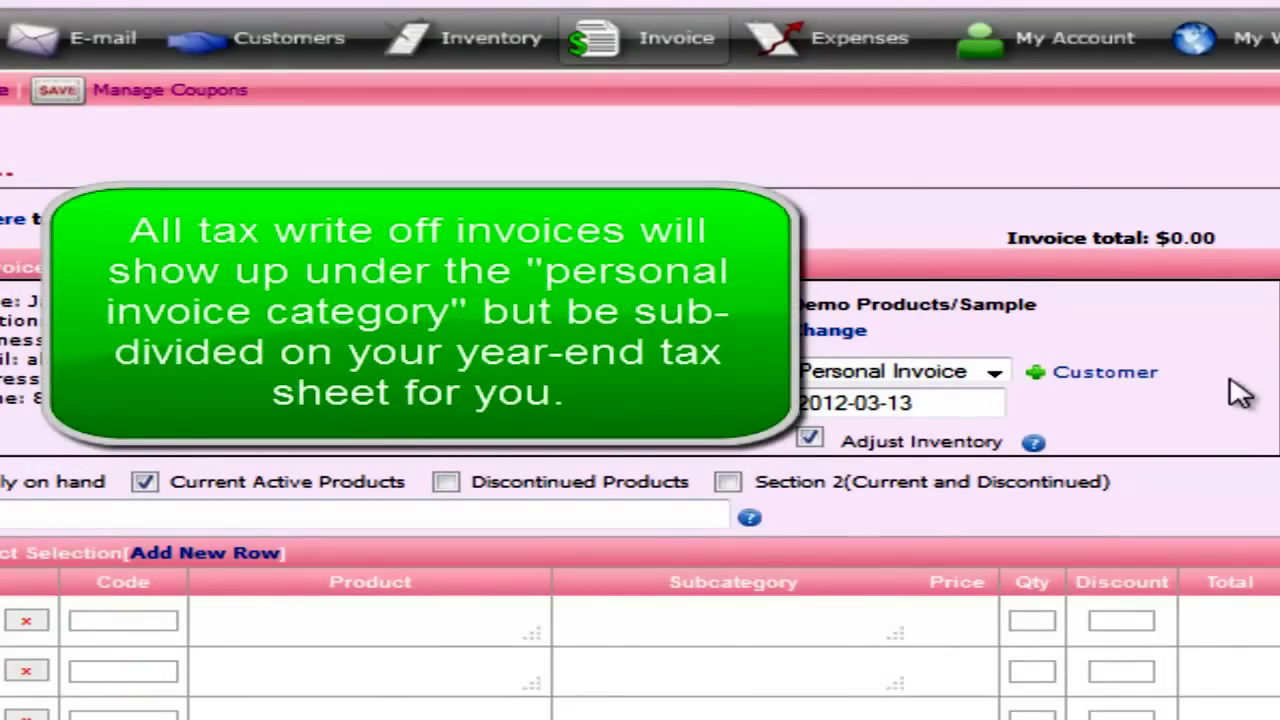
Step: Keep the invoice date as March 13, 2012 and turn off Adjust Inventory
click(953, 404)
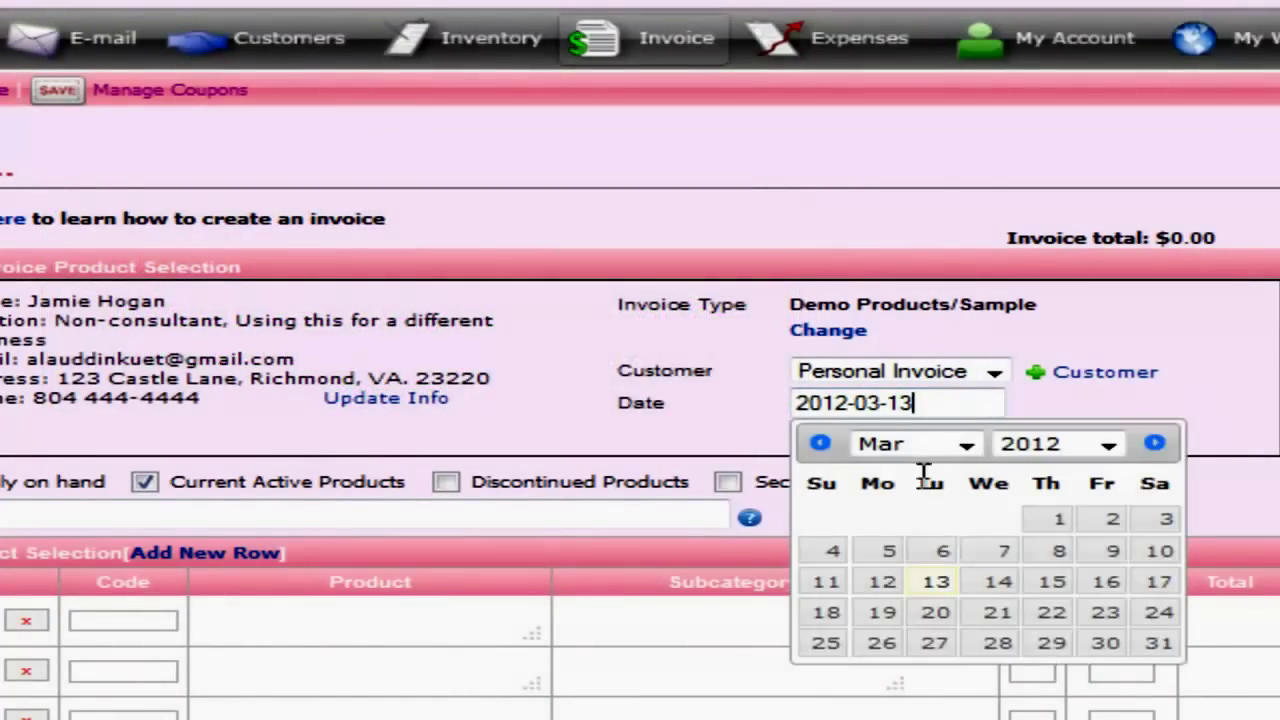
click(930, 582)
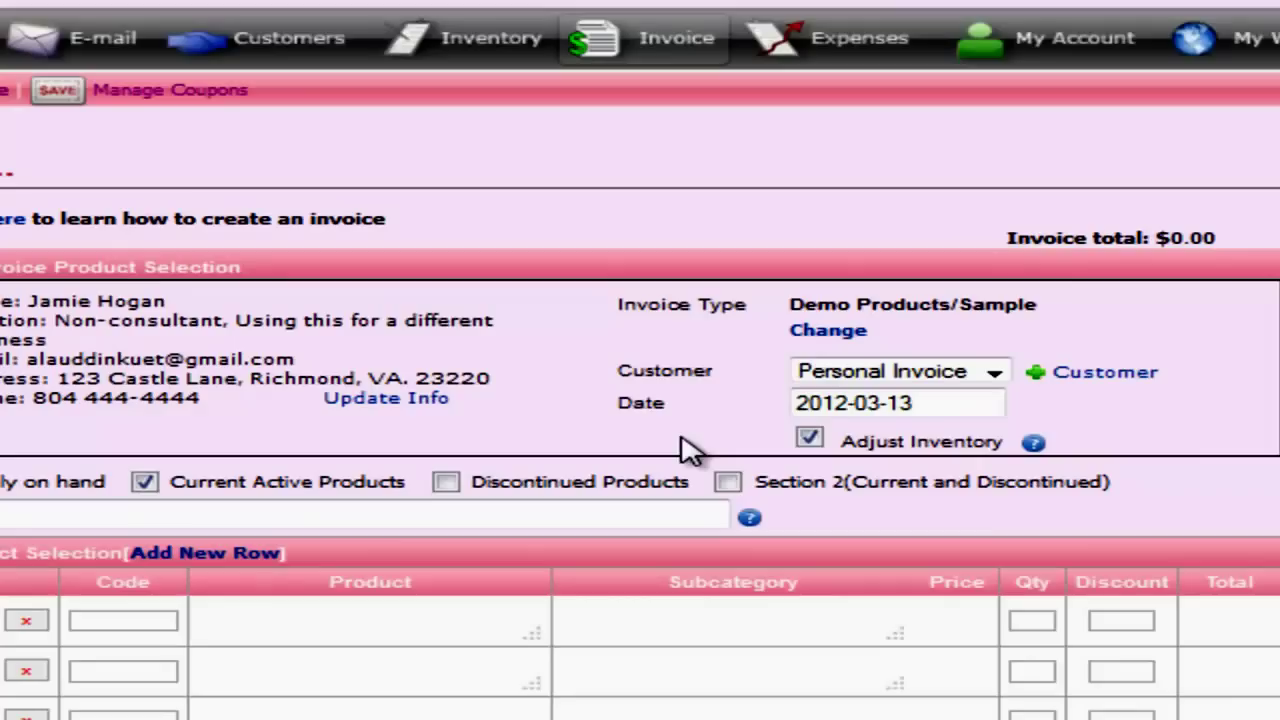
click(812, 441)
Step: Re-enable inventory adjustment and add 030037 TimeWise Microdermabrasion set NEW PKG at $55.00 via a 'micro' search
click(809, 440)
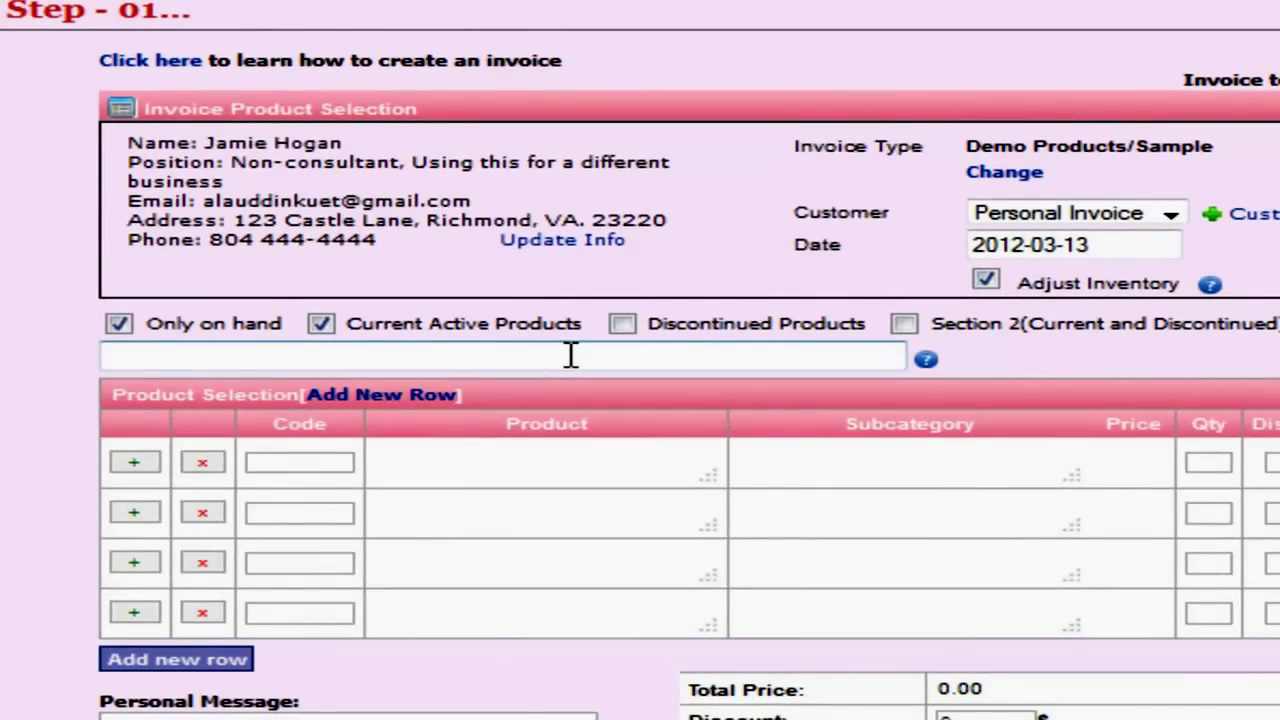
text(micro)
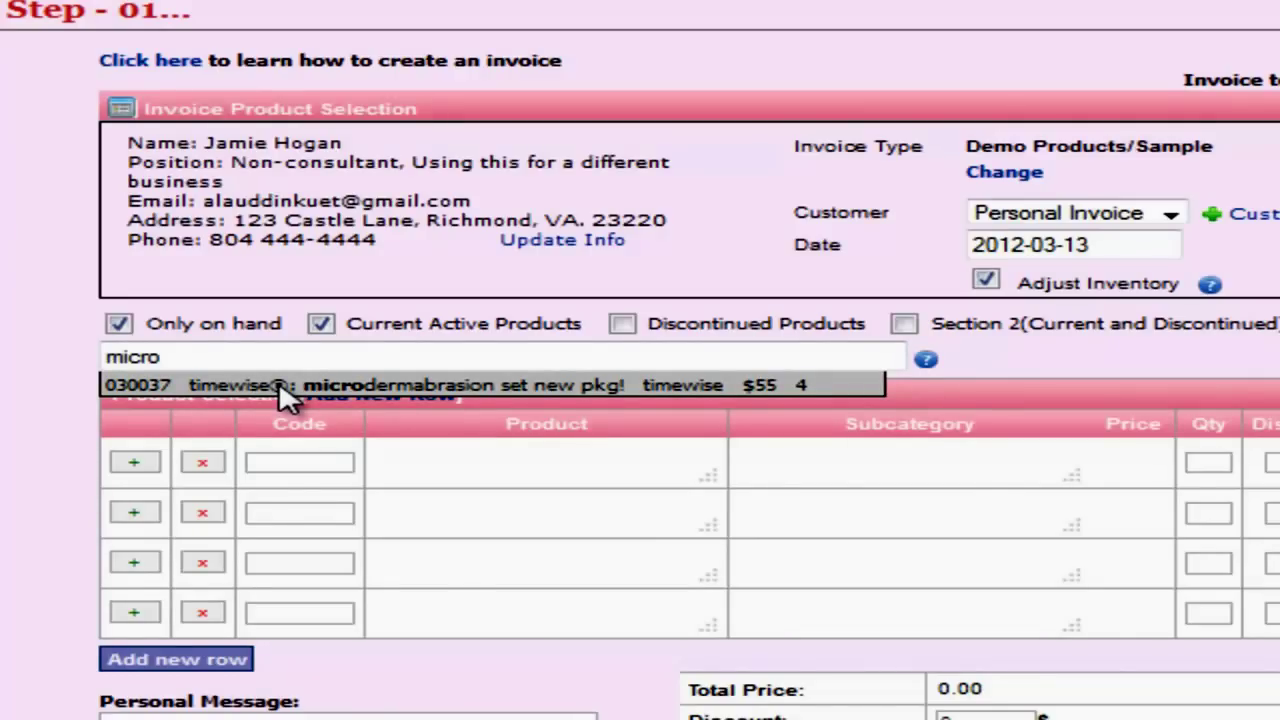
click(285, 388)
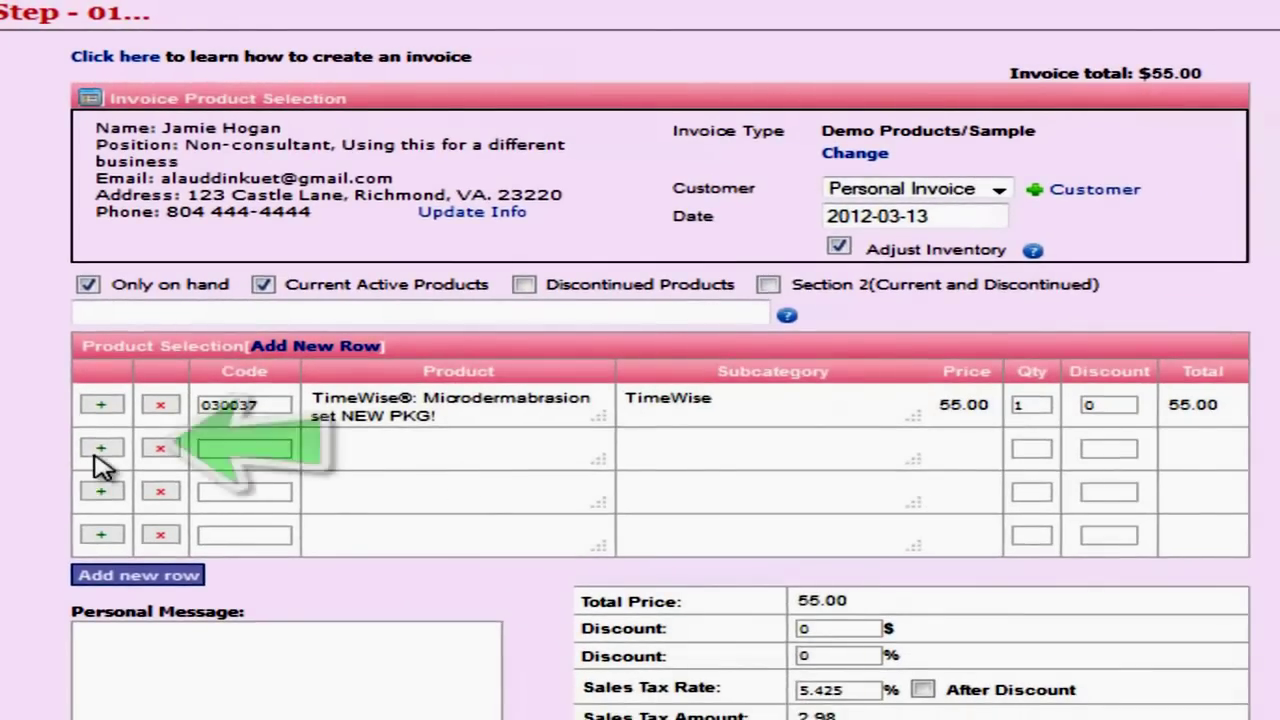
Step: Add in-stock TimeWise 3 In 1 Cleanser (Combination/Oily), 026941, at $18.00 as the second line
click(96, 453)
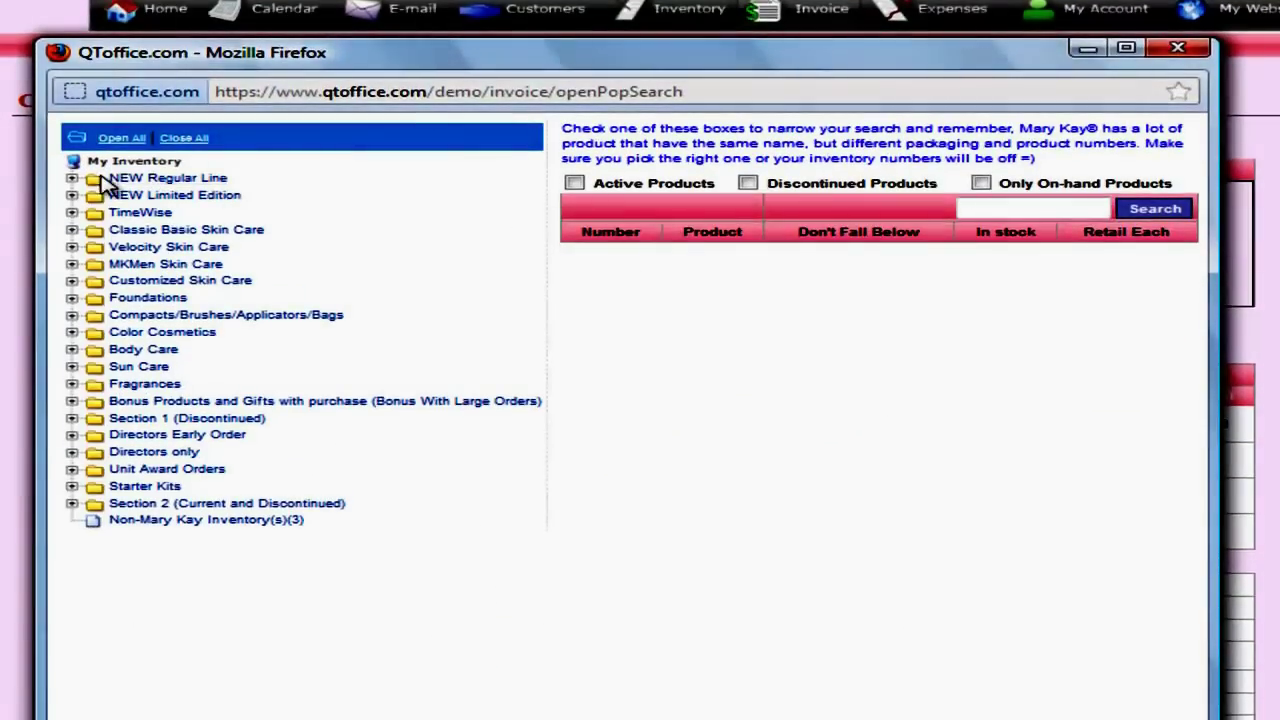
click(72, 213)
click(140, 228)
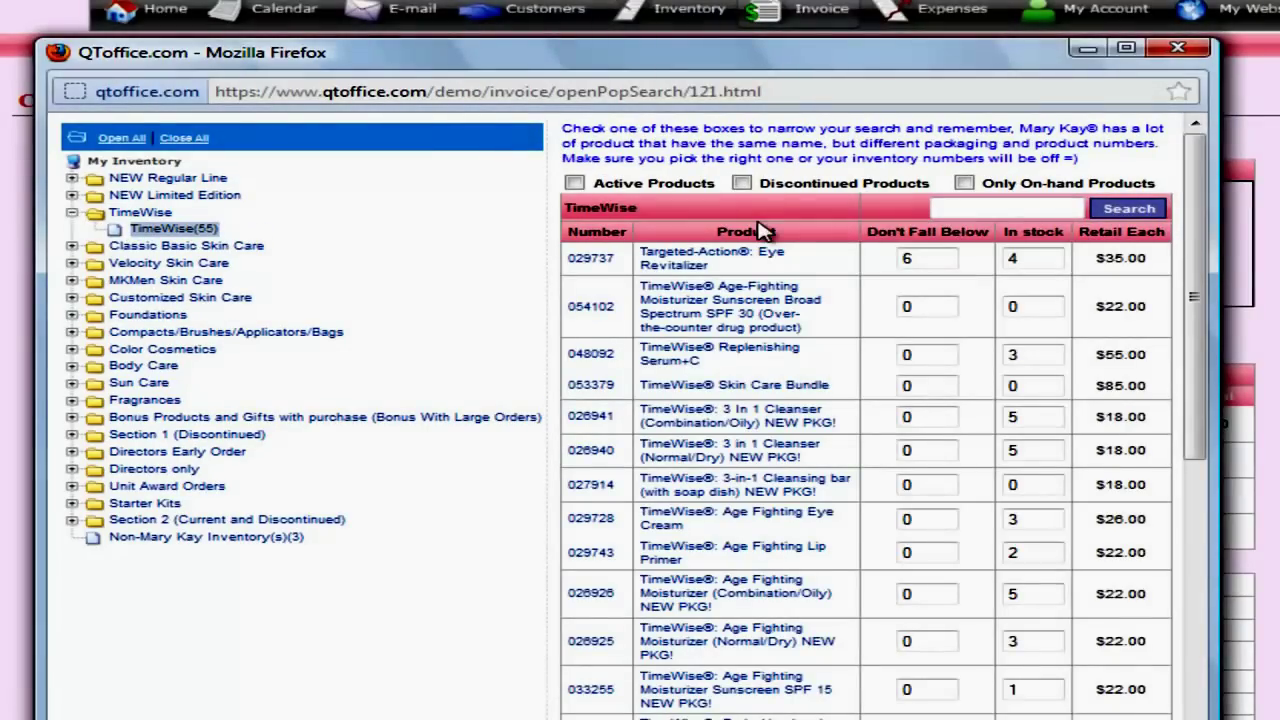
click(964, 184)
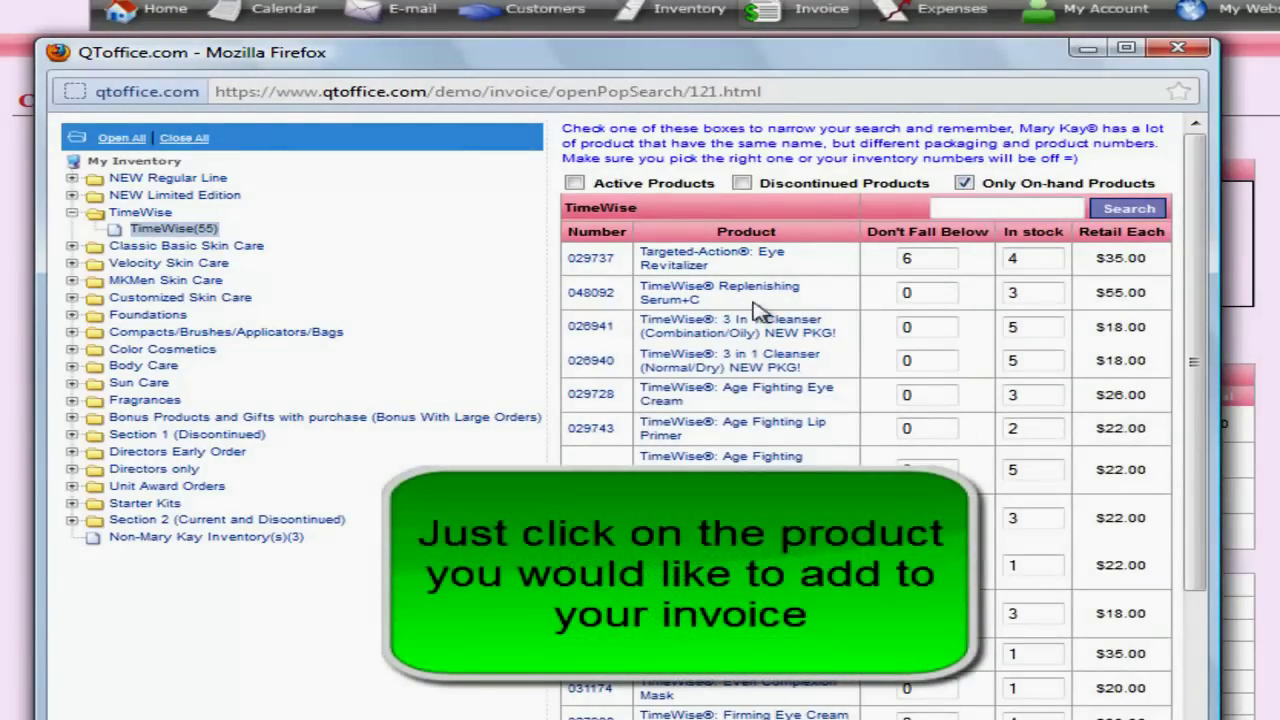
click(726, 330)
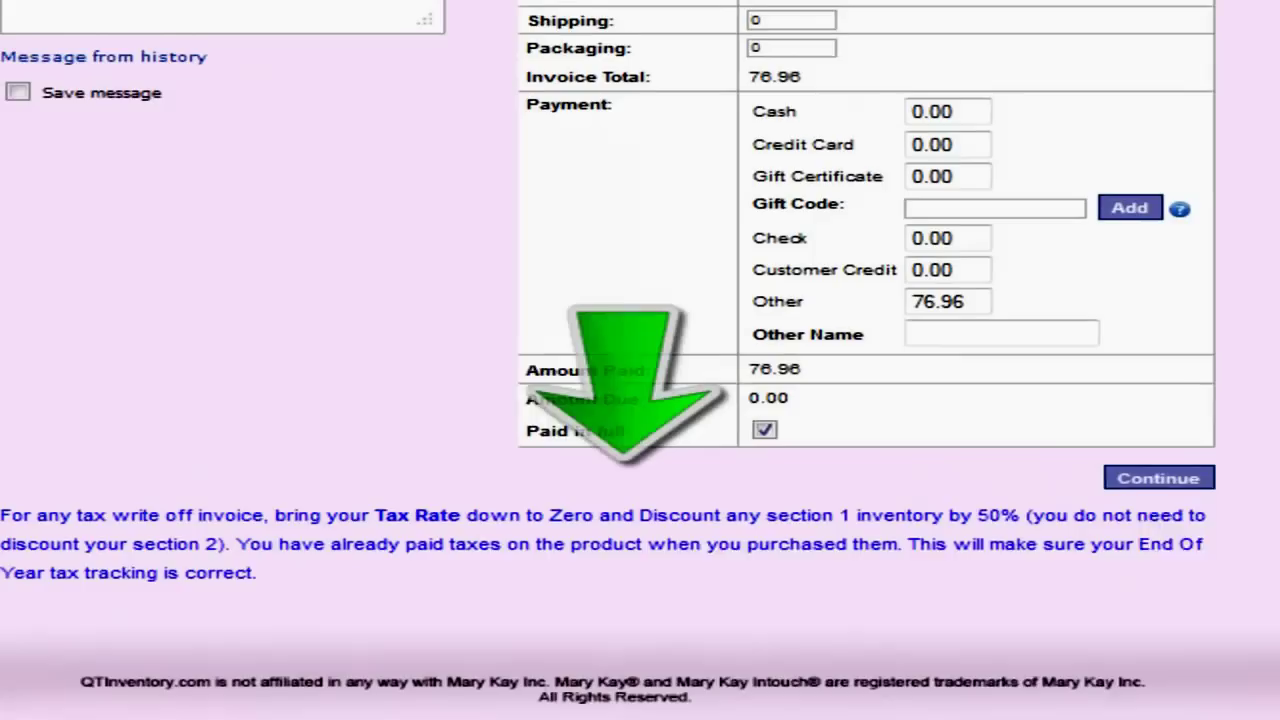
drag(499, 589, 40, 506)
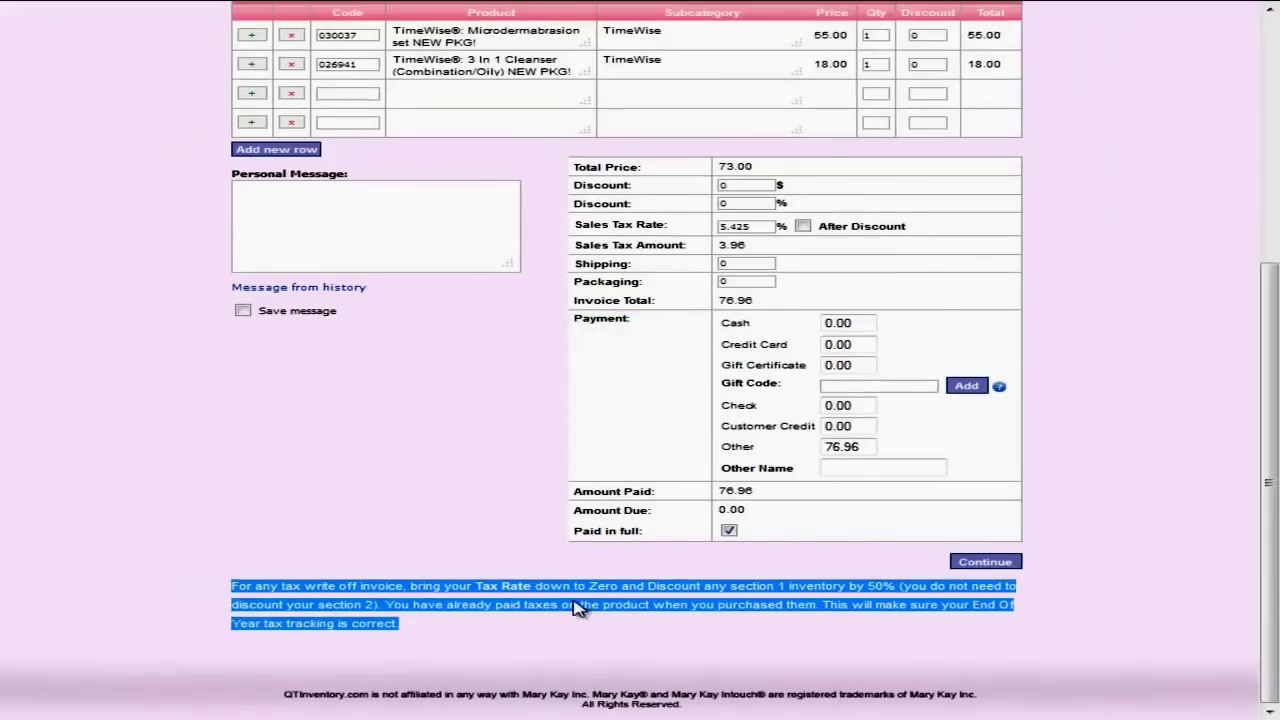
click(511, 627)
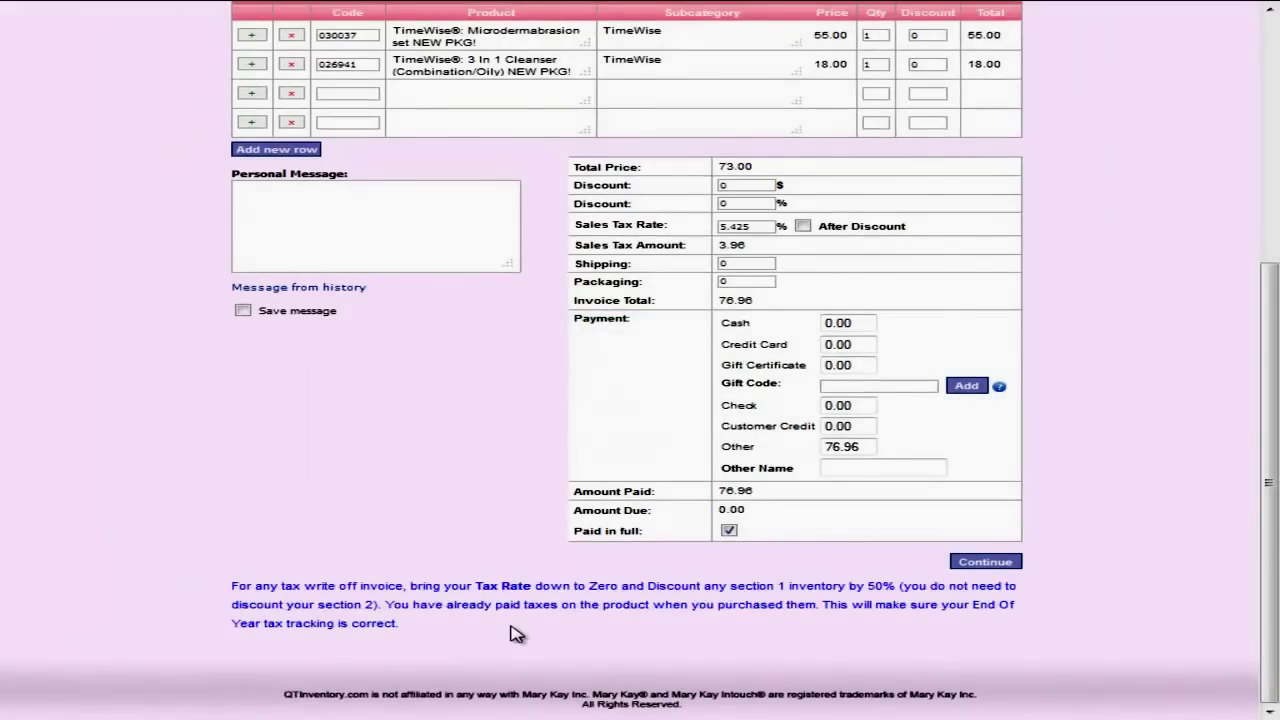
drag(511, 633, 231, 586)
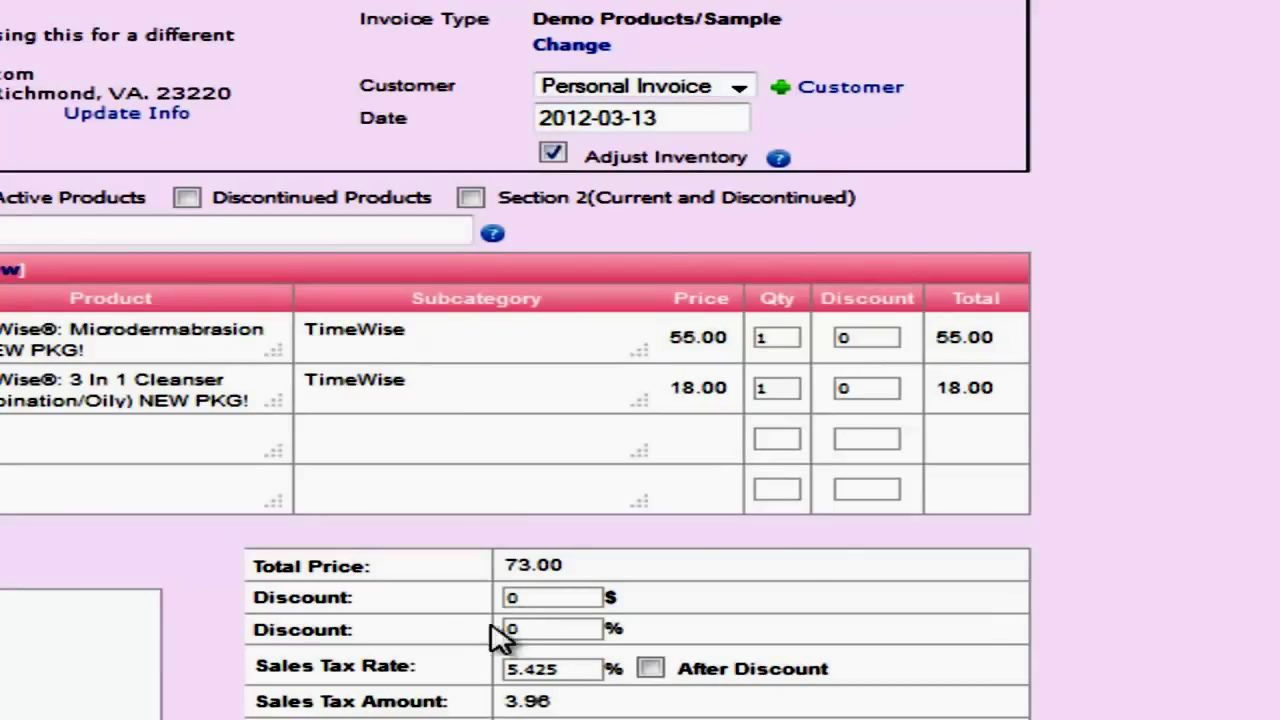
drag(251, 638, 380, 646)
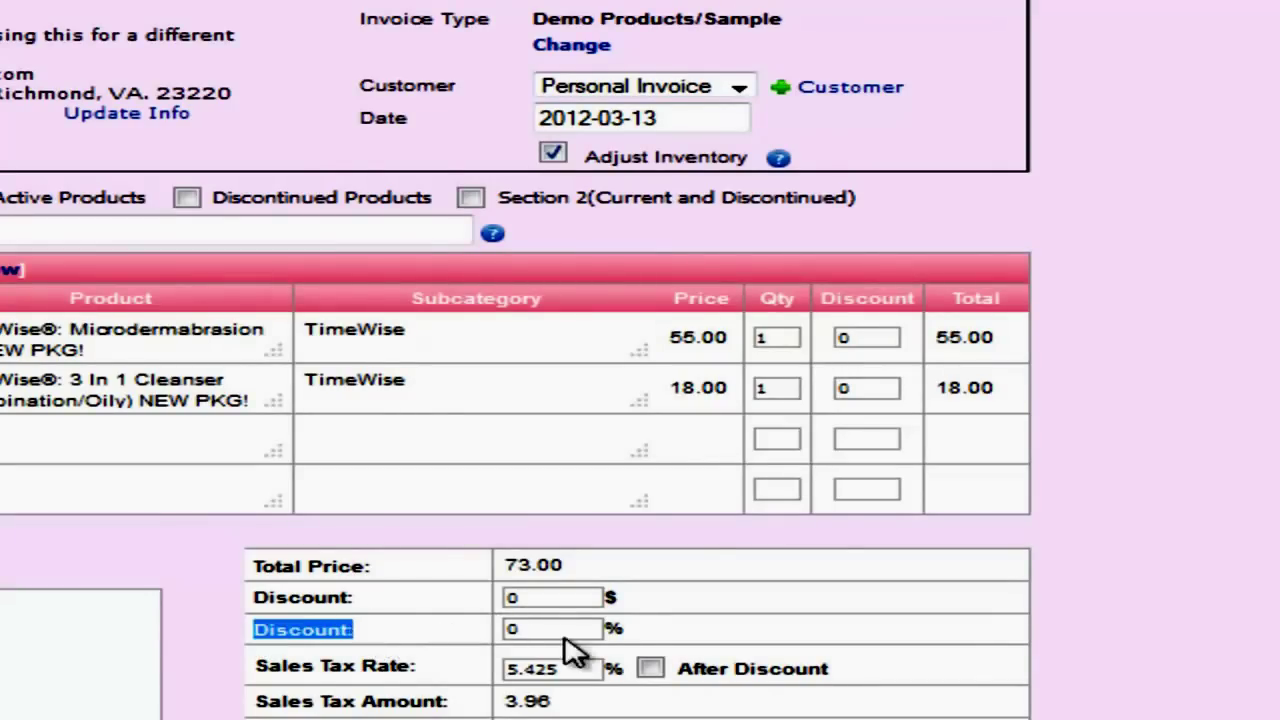
drag(570, 650, 612, 632)
click(690, 637)
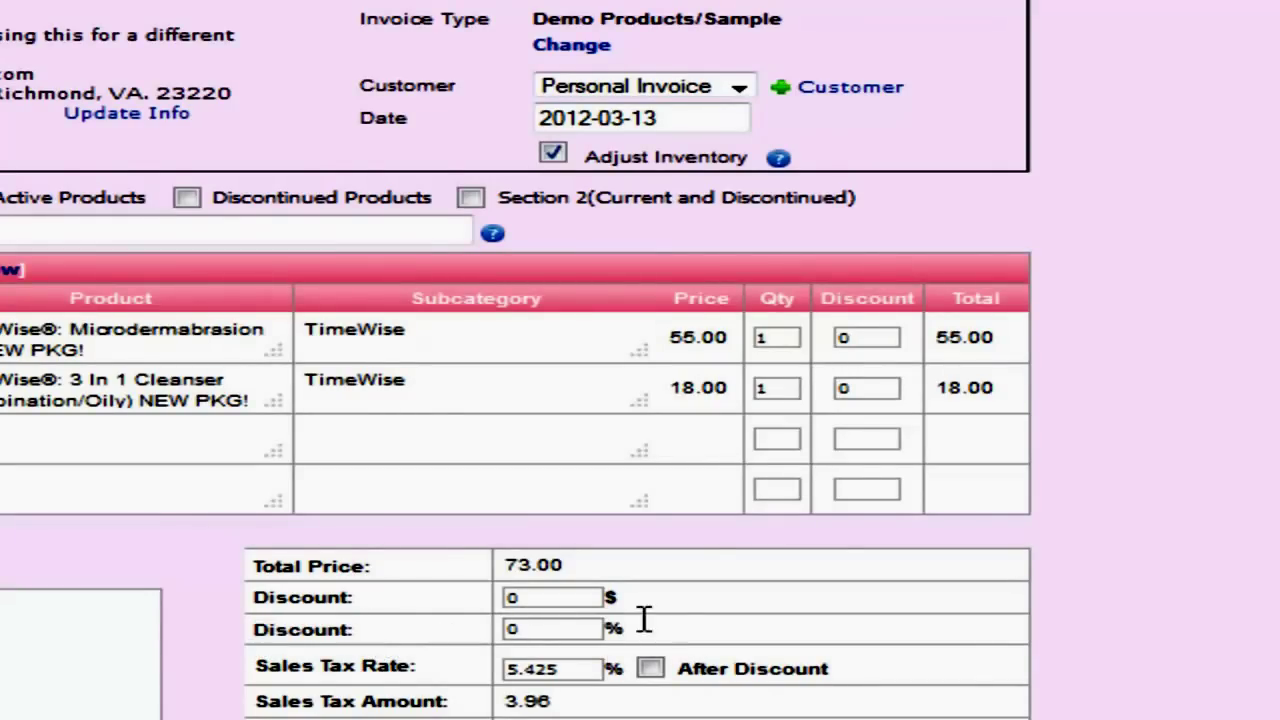
click(568, 632)
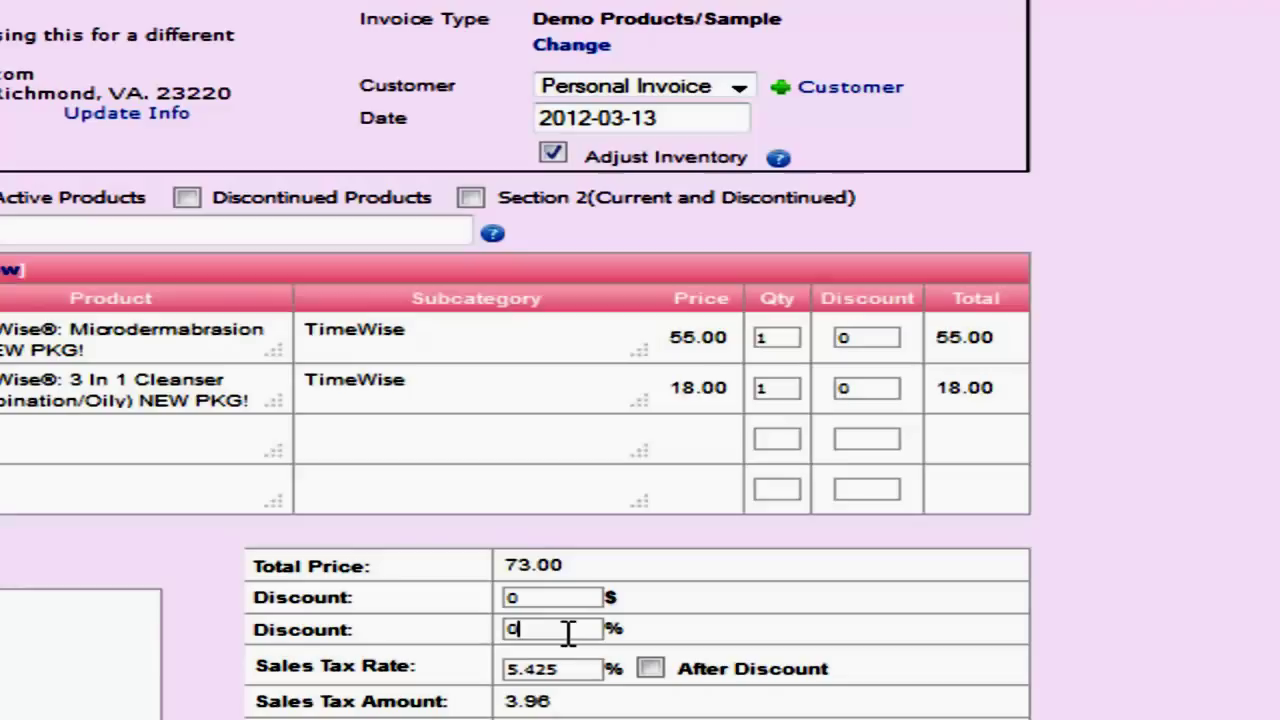
key(BackSpace)
text(5)
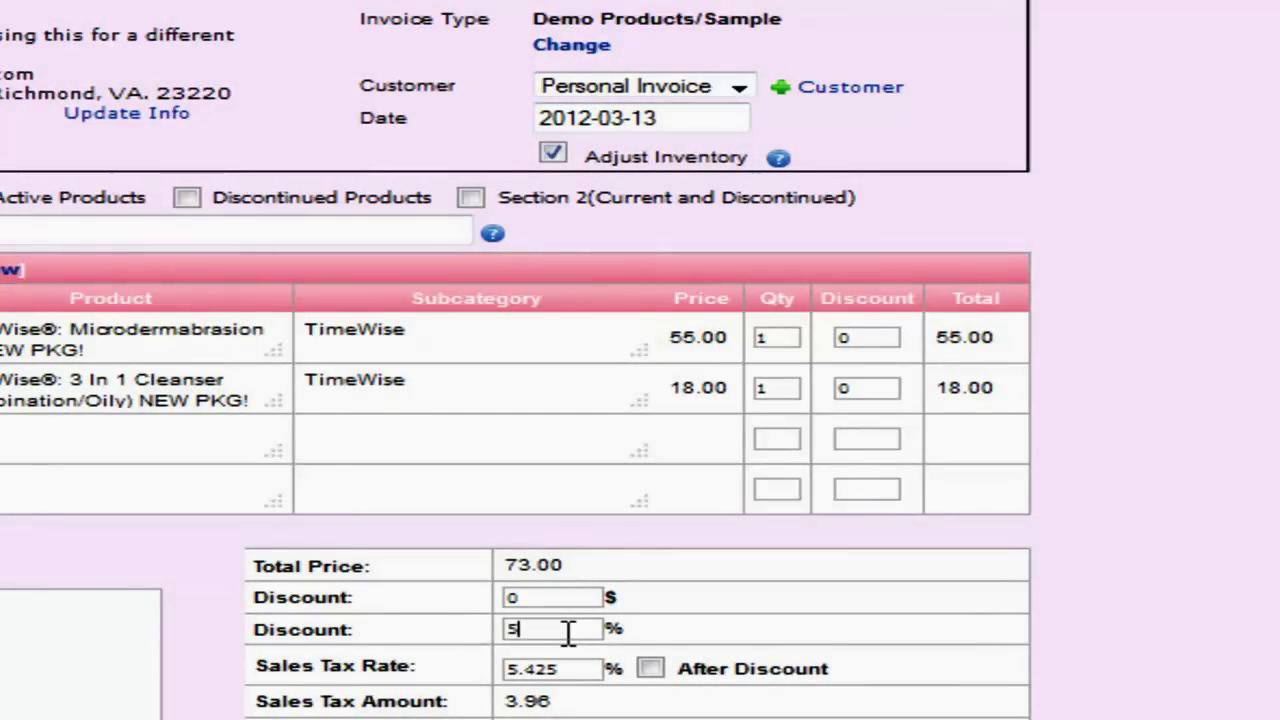
text(0)
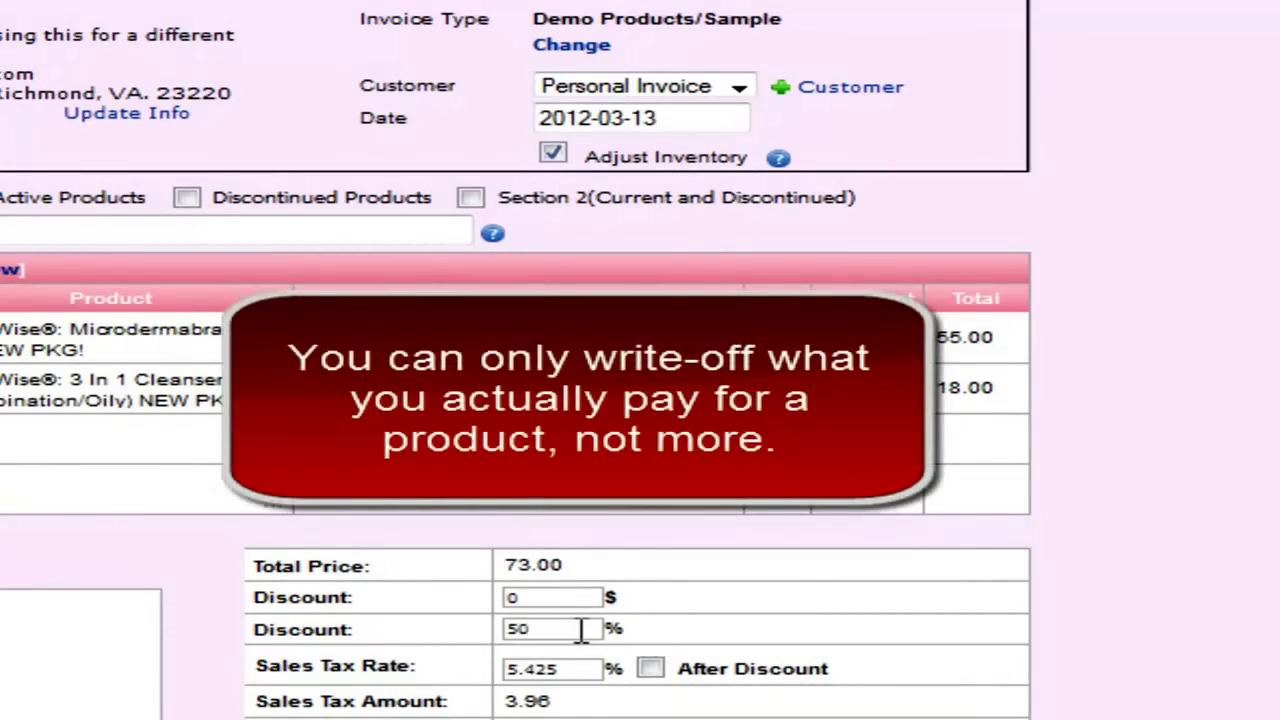
drag(581, 630, 434, 643)
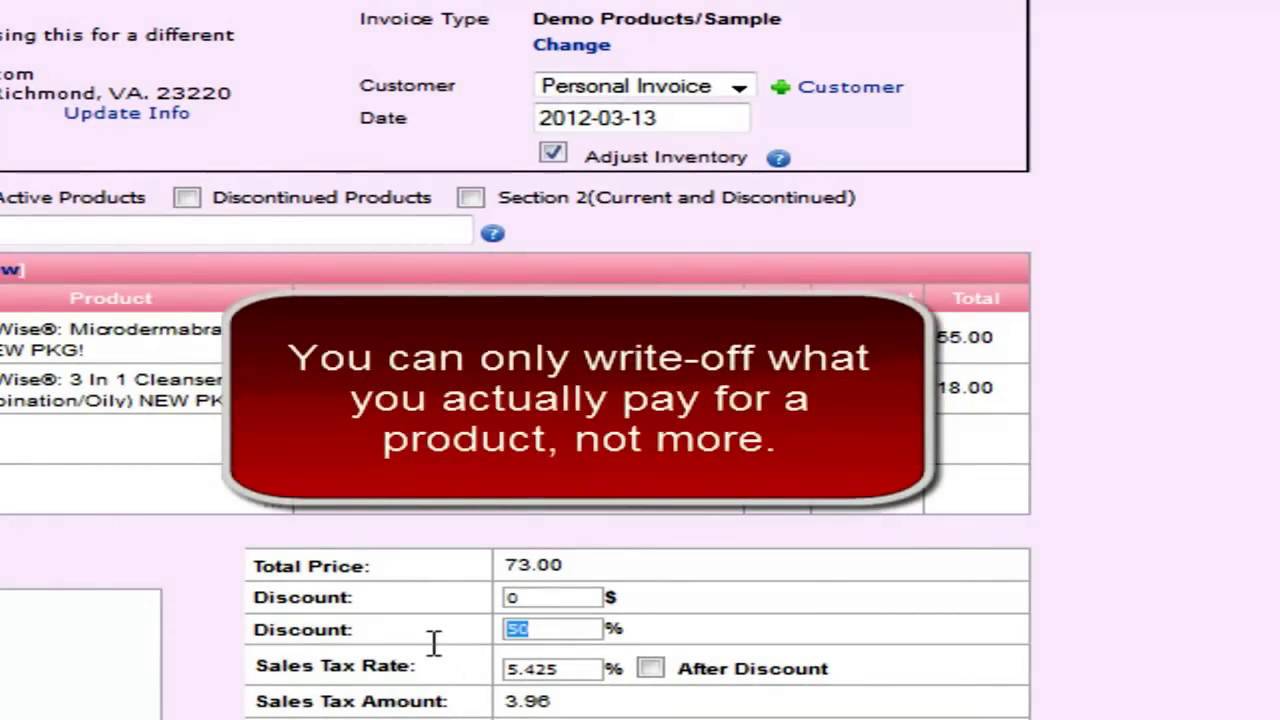
click(619, 625)
double_click(562, 627)
text(0)
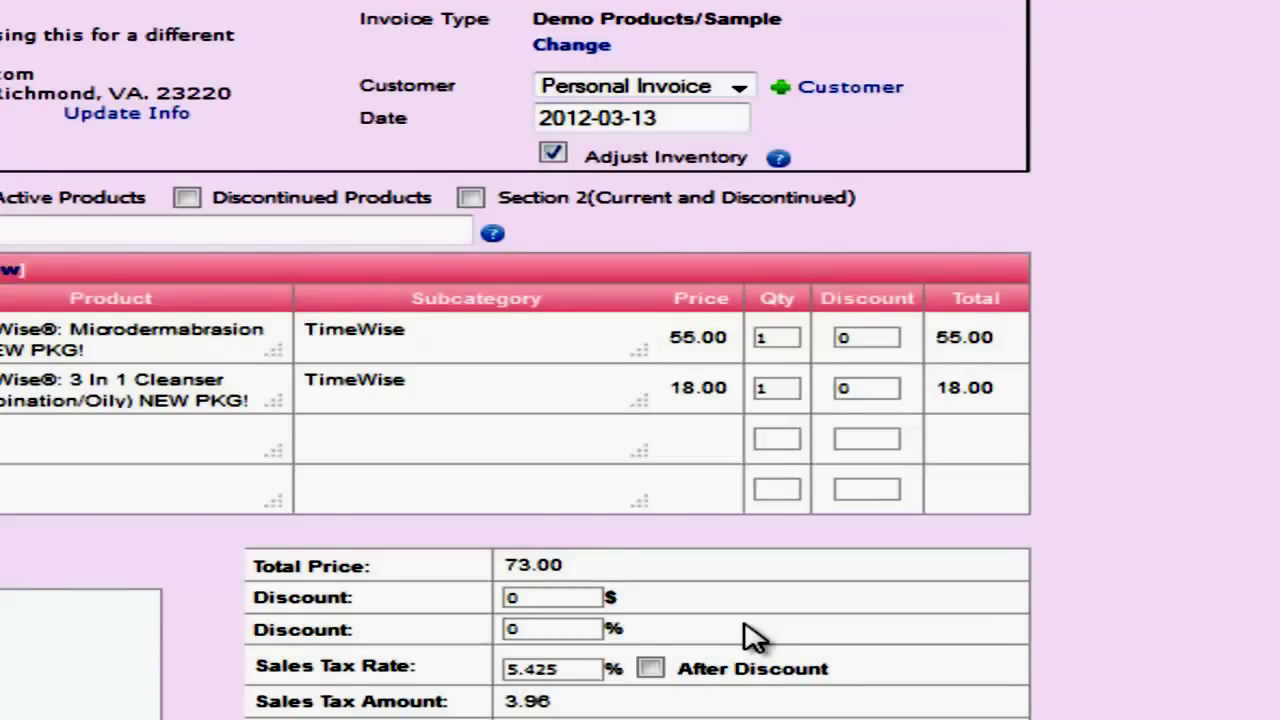
Step: Set Discount % to 50 and Sales Tax Rate to 0, bringing the total to $36.50
double_click(541, 633)
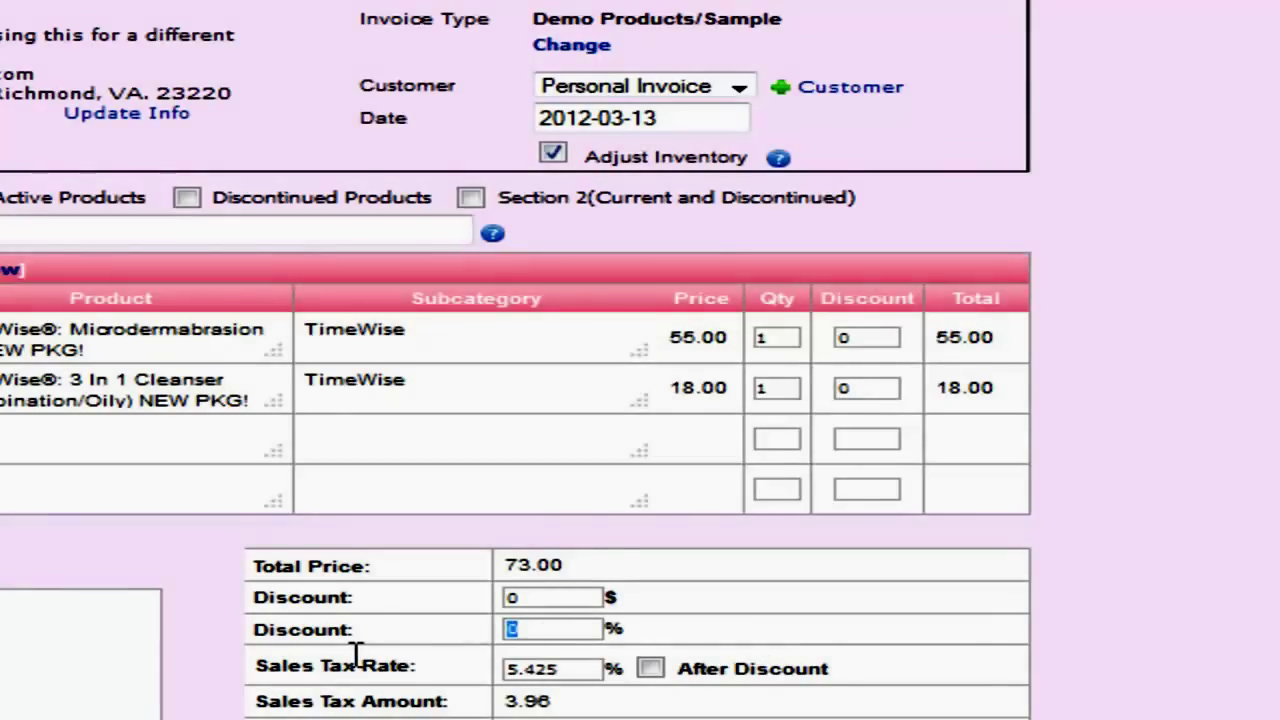
text(5)
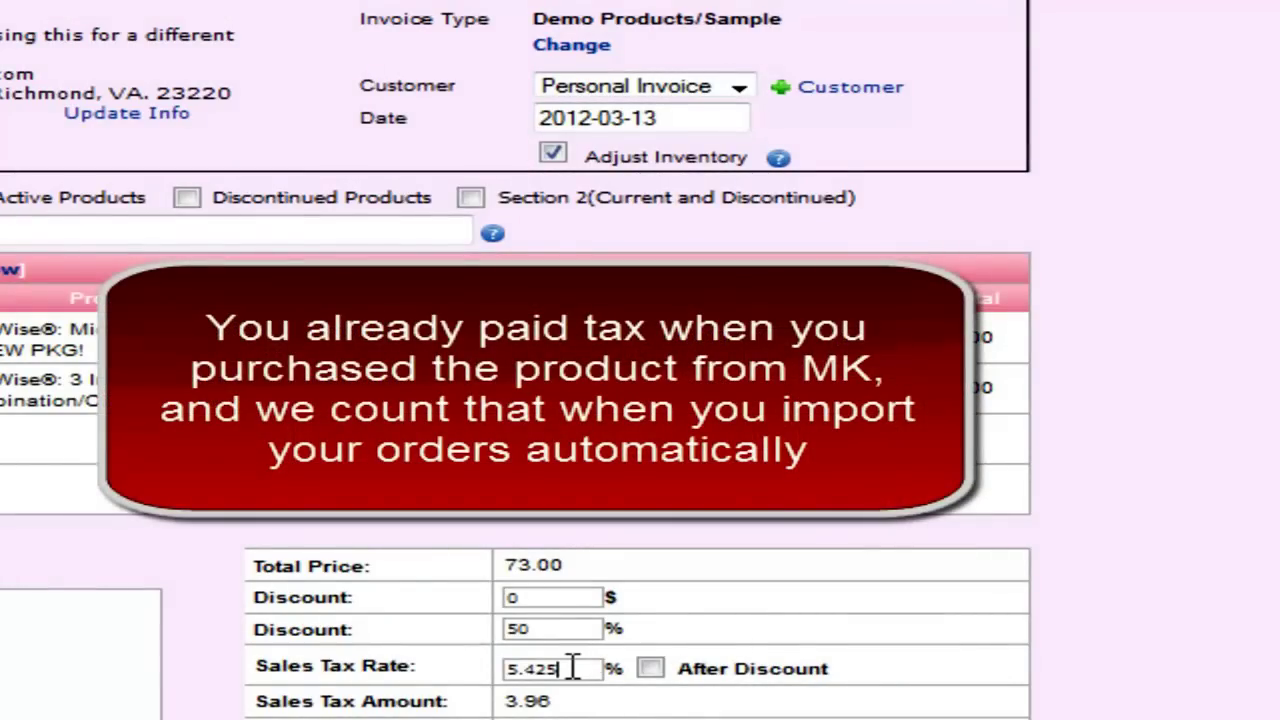
double_click(573, 668)
text(0)
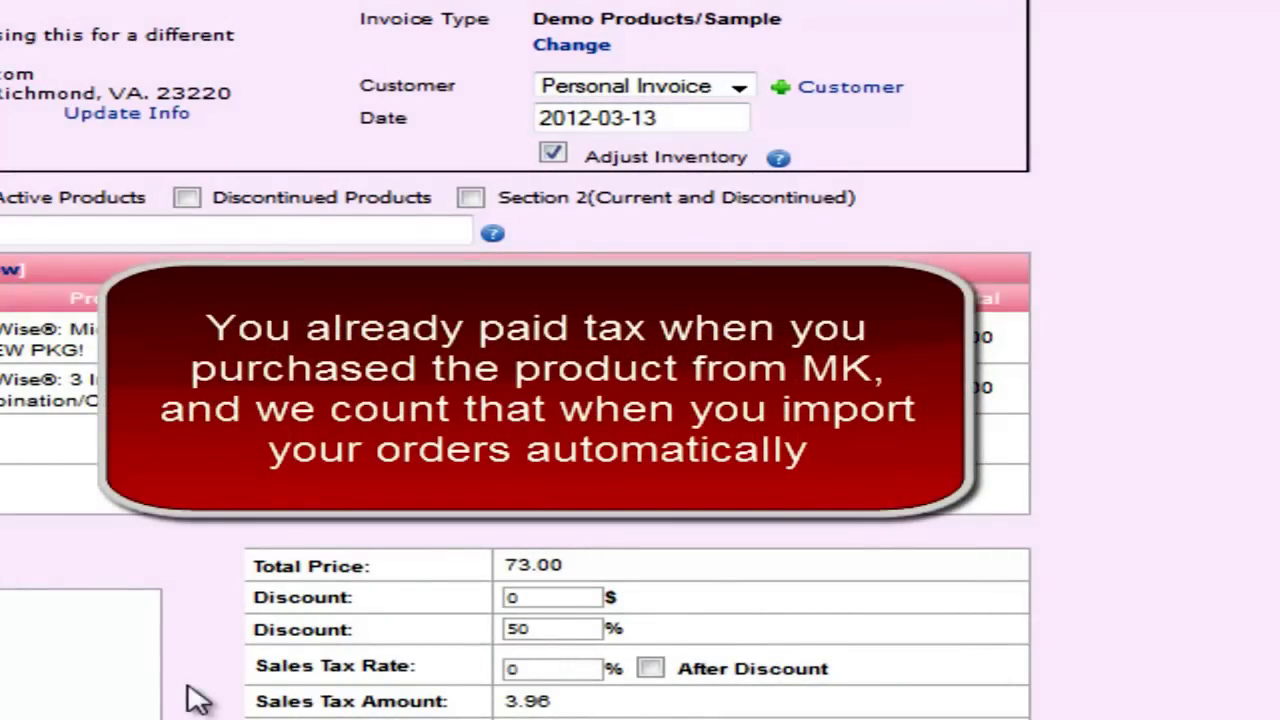
key(Tab)
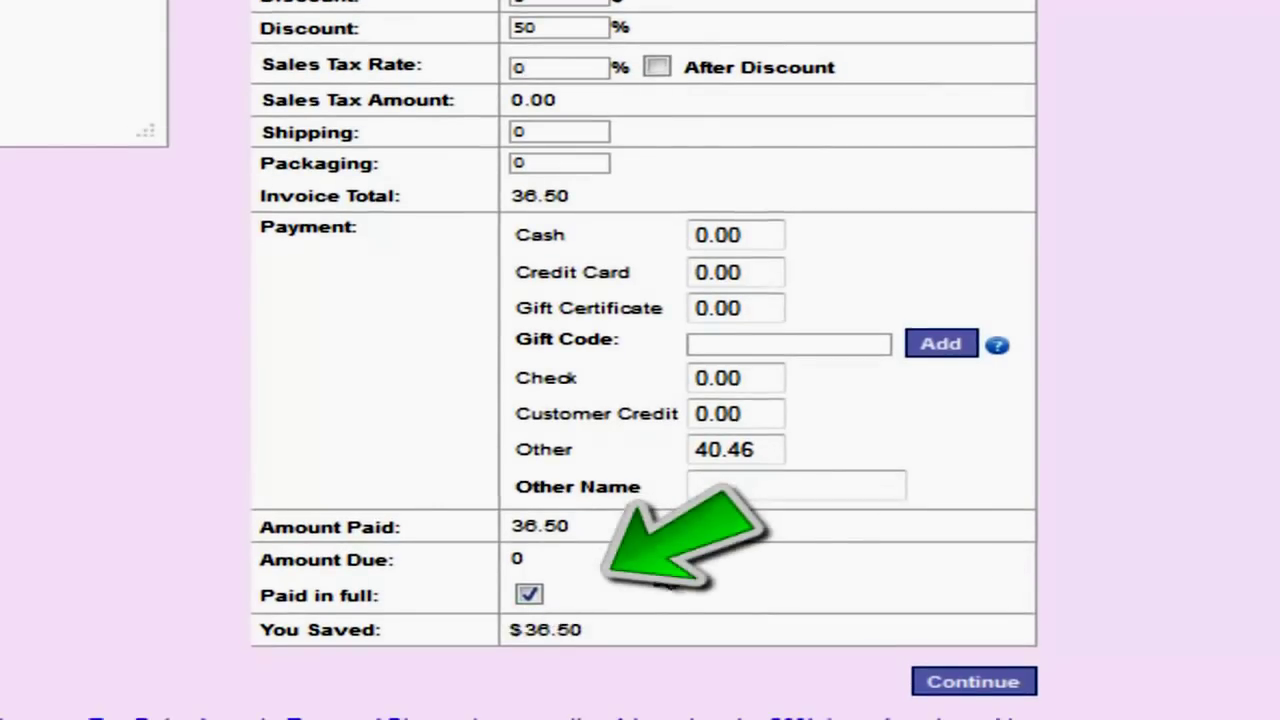
Step: Submit the invoice, dismiss the totals warning, and re-tick Paid in full for $36.50
click(936, 681)
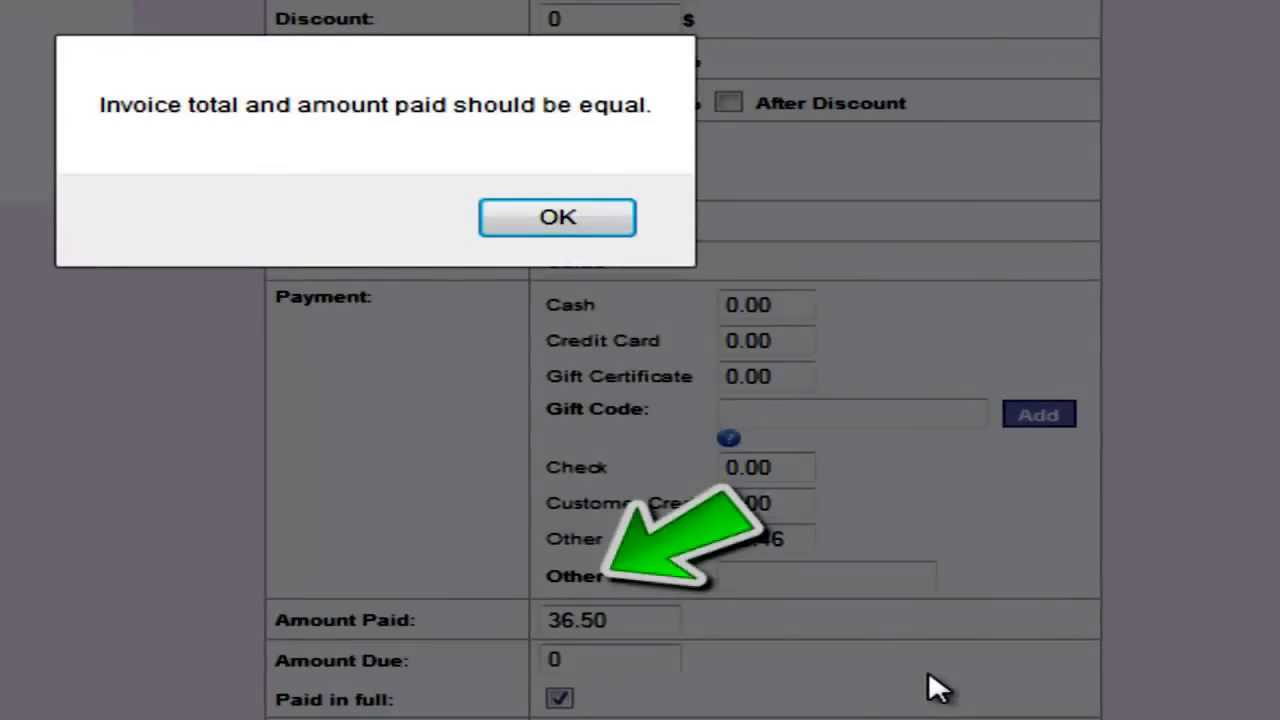
click(541, 221)
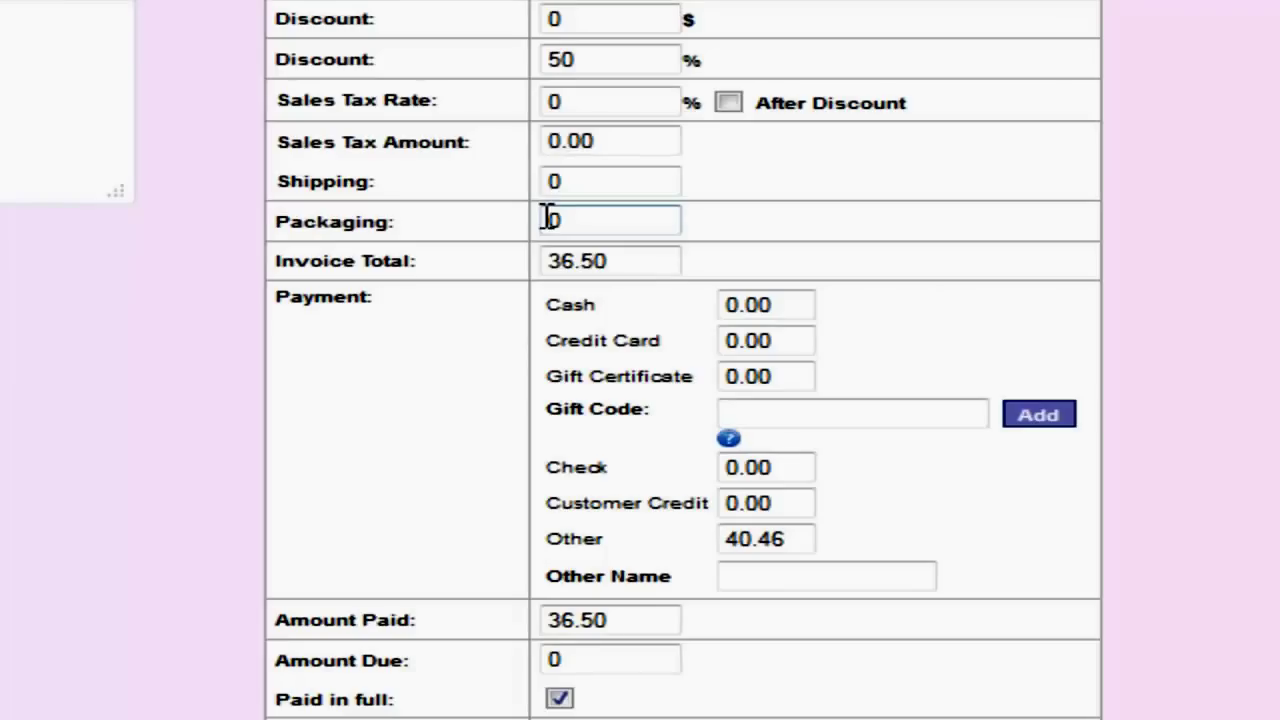
click(556, 699)
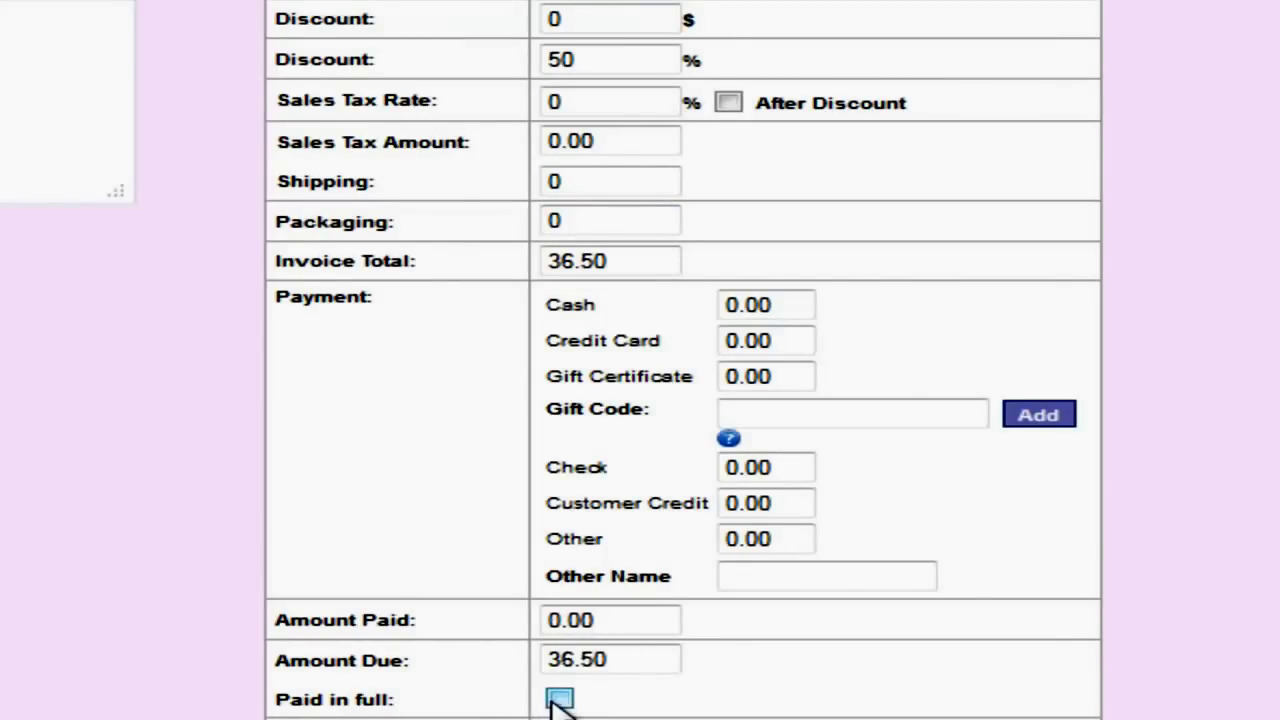
click(559, 700)
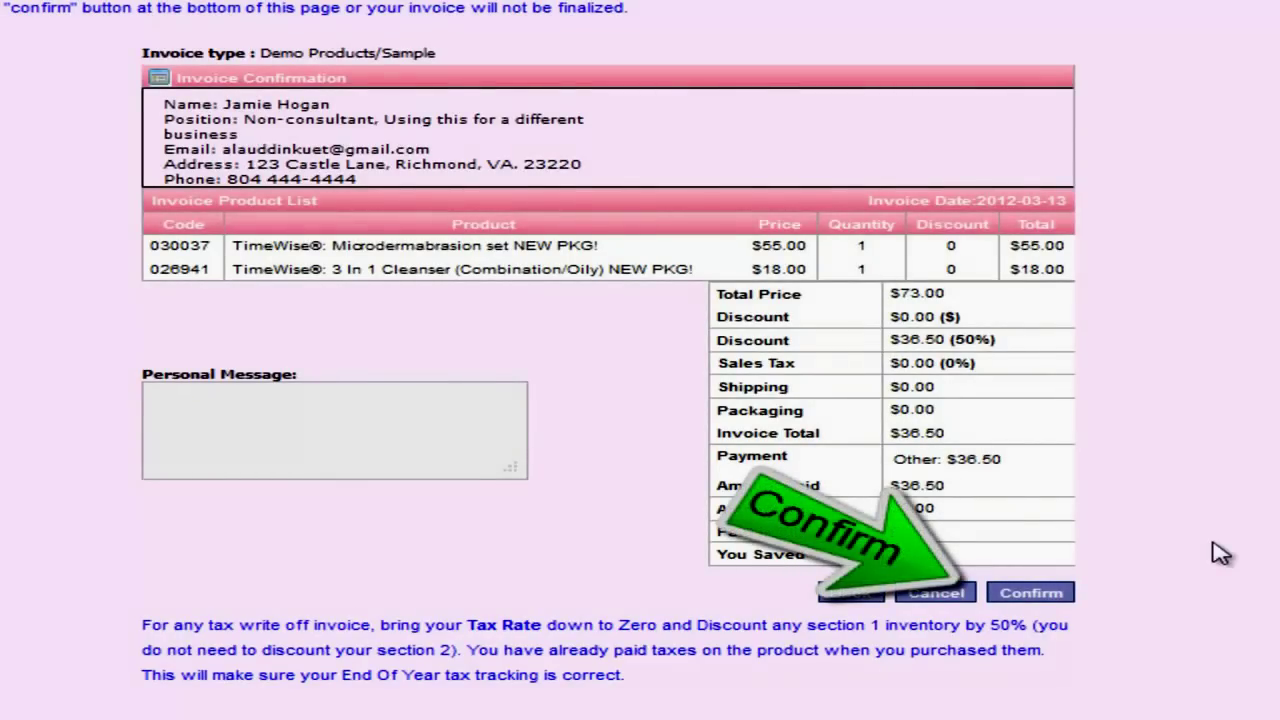
Step: Confirm the $36.50 Demo Products/Sample invoice on the Invoice Confirmation page
click(1068, 603)
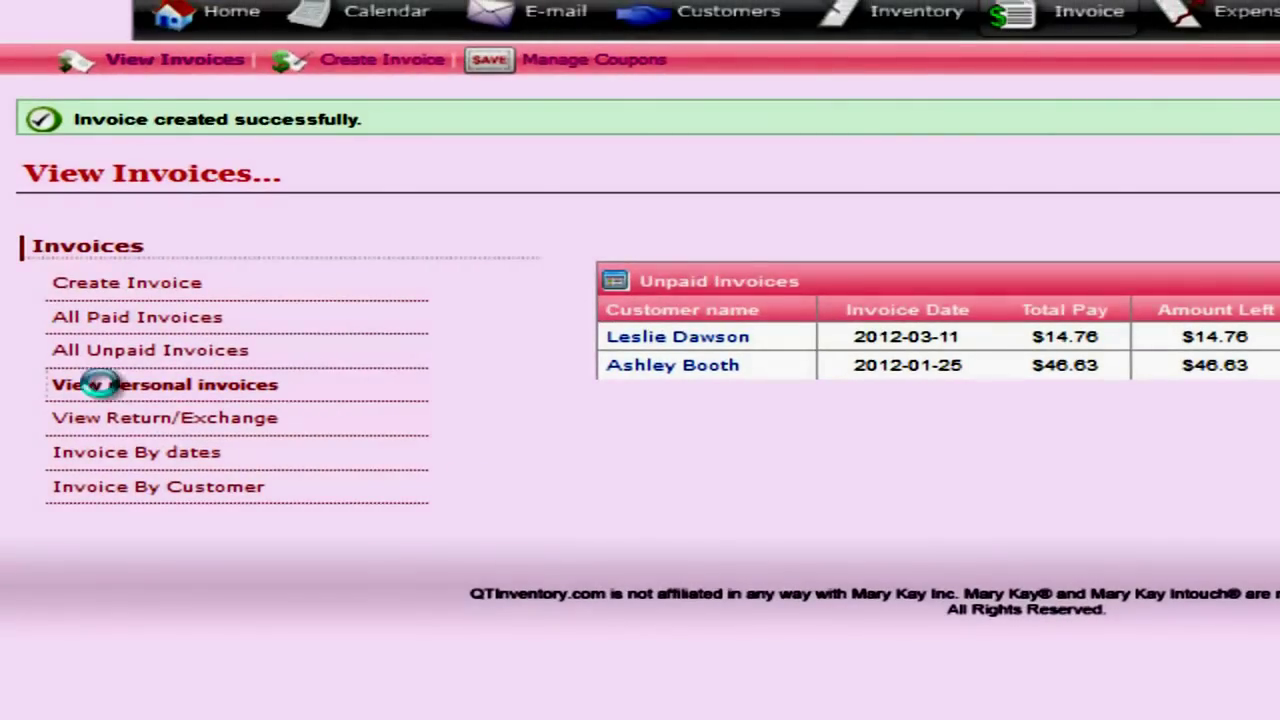
Step: Open the personal invoices list and highlight the new invoice's $36.5 total
click(94, 383)
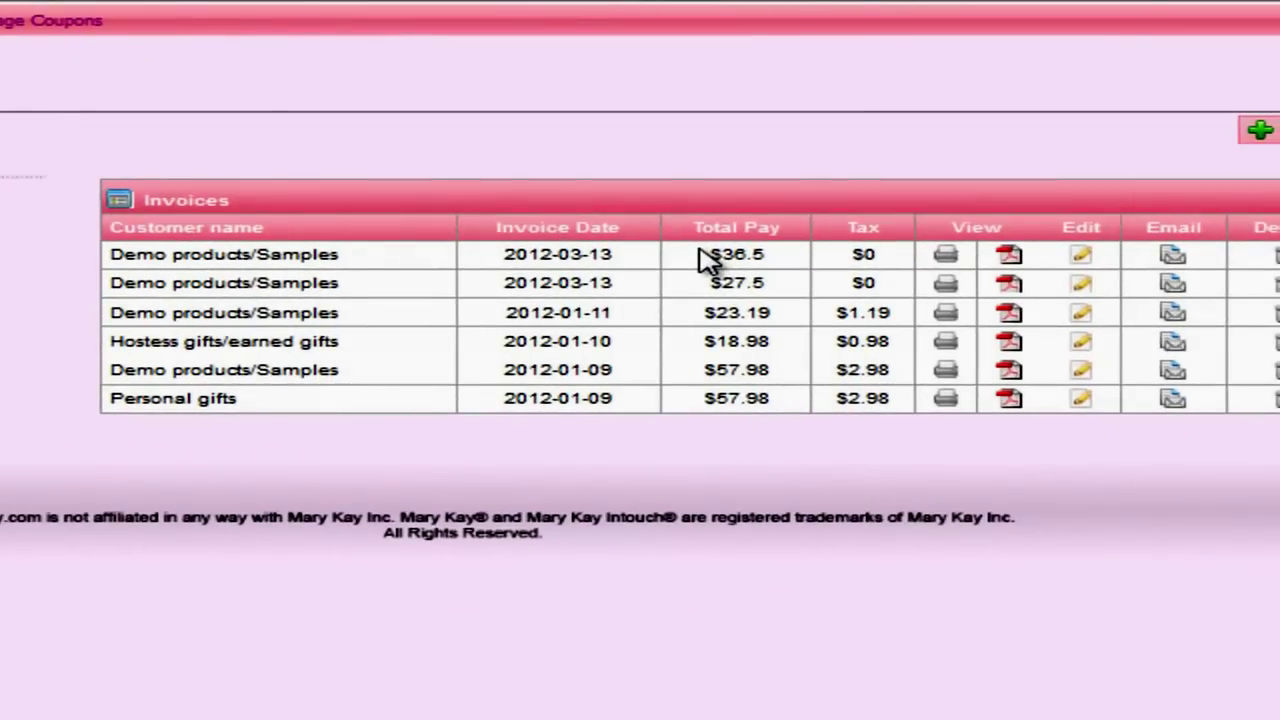
drag(701, 252, 762, 262)
click(757, 134)
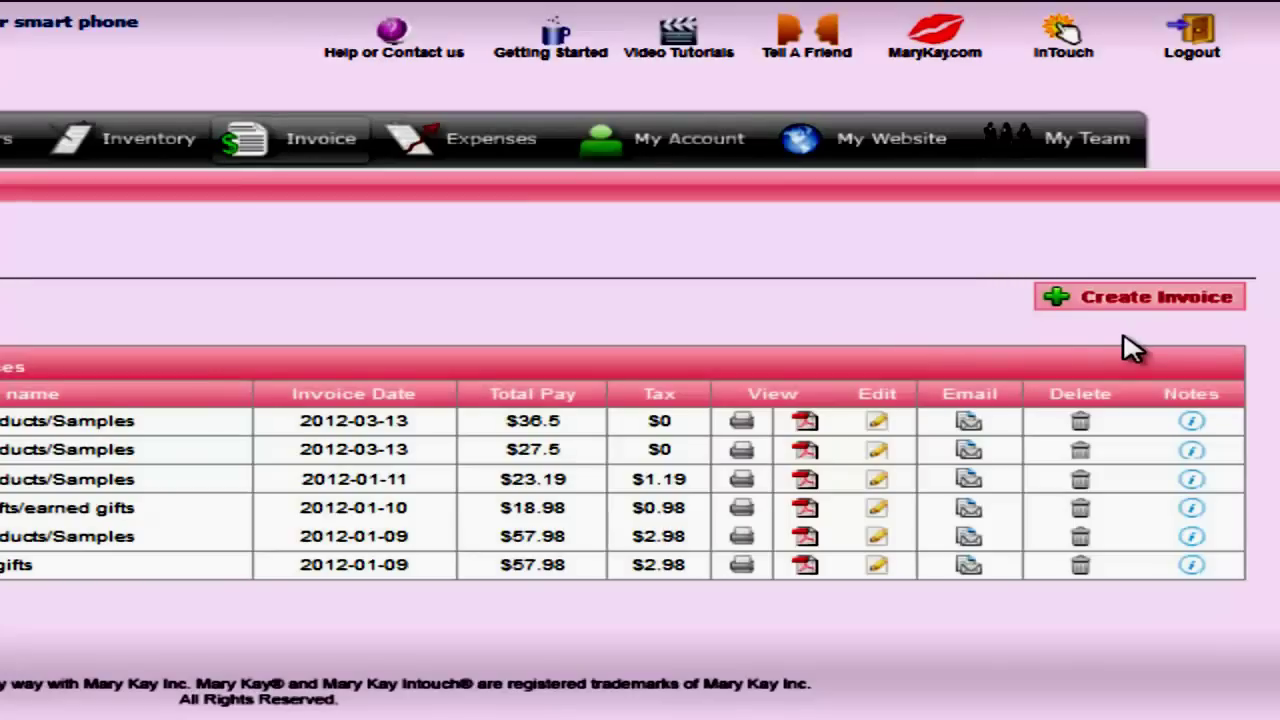
mouse_move(1190, 425)
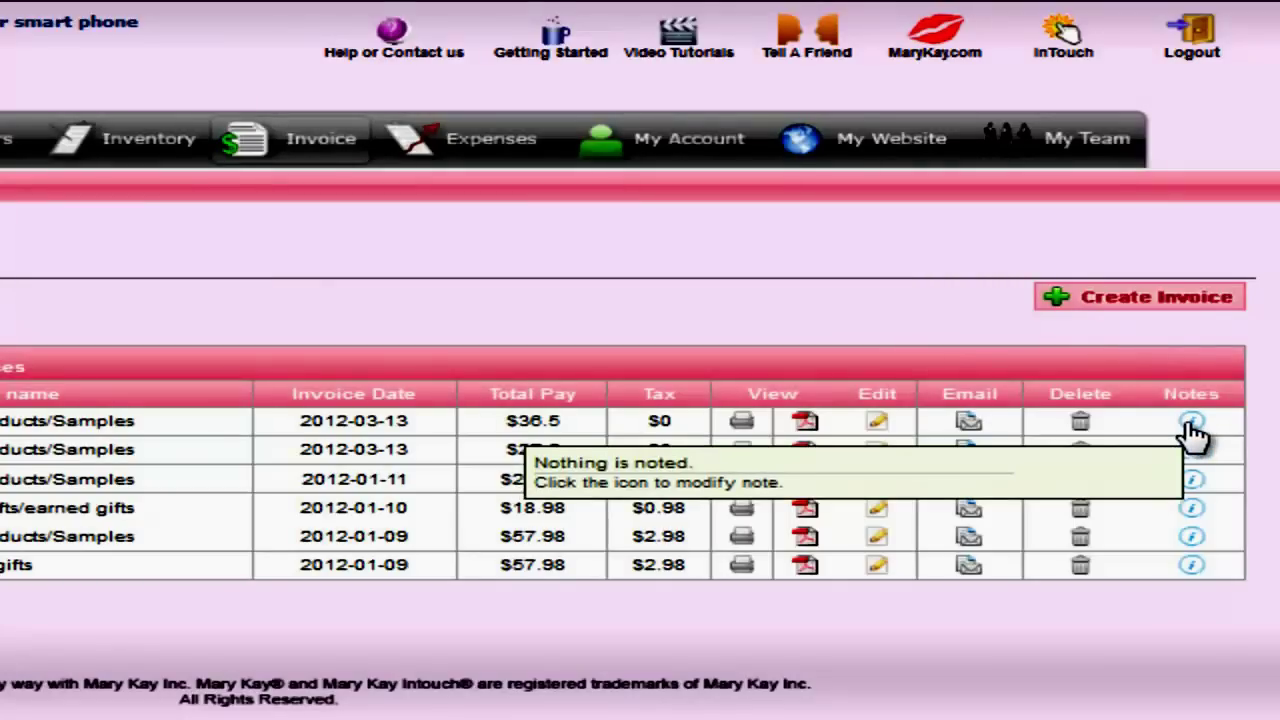
Step: Open the 2012 year-end tax report from Expenses and scroll to Cost of sales
click(507, 173)
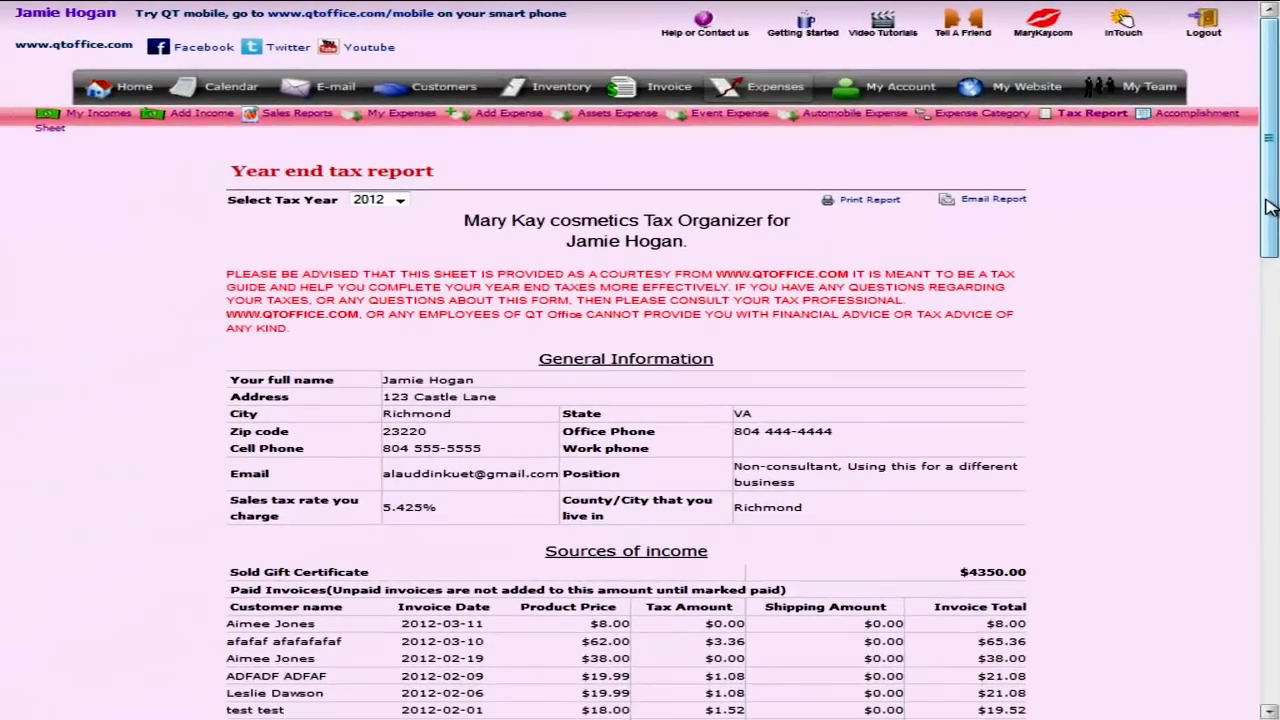
scroll(1270, 293, down, 2)
scroll(1276, 232, down, 3)
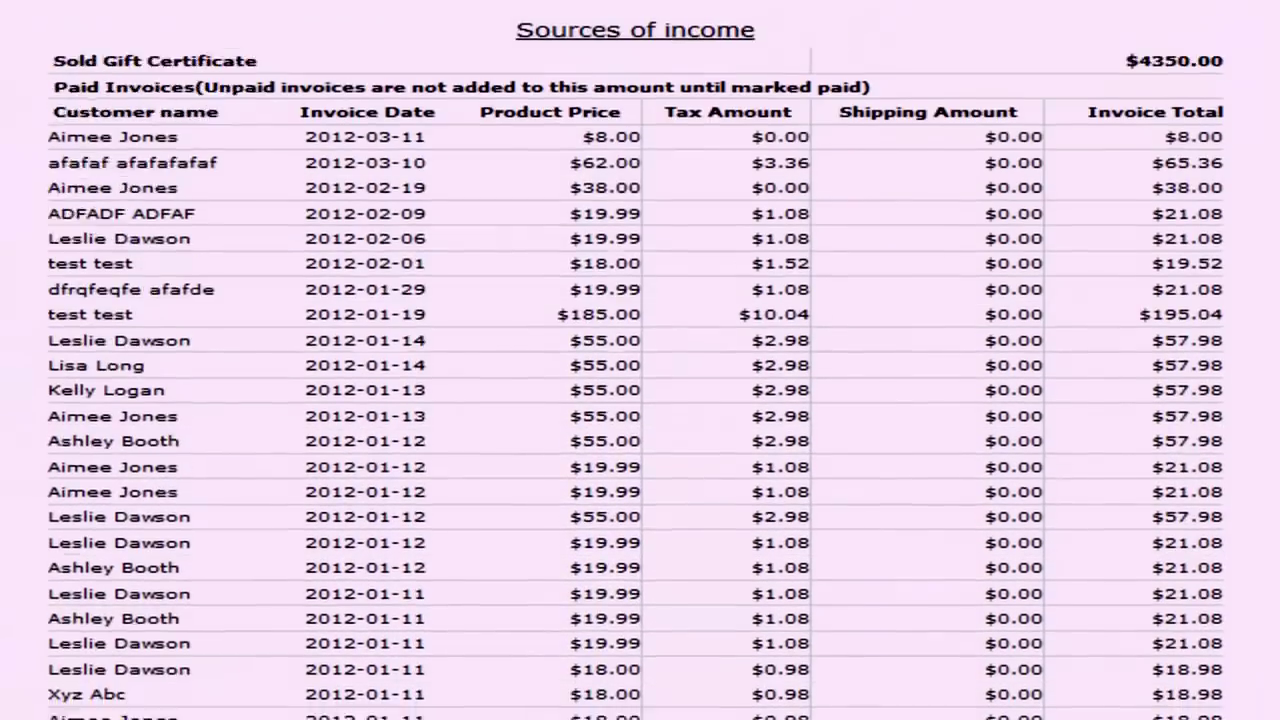
scroll(640, 400, down, 10)
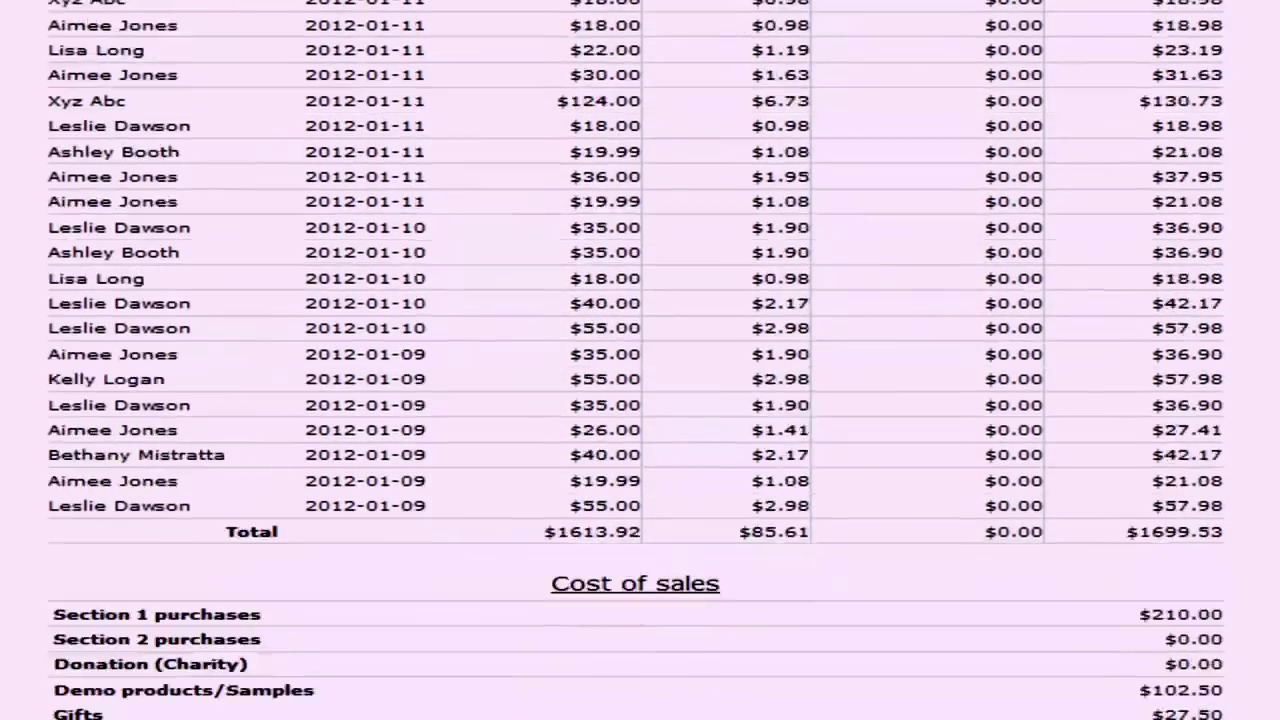
scroll(640, 400, down, 3)
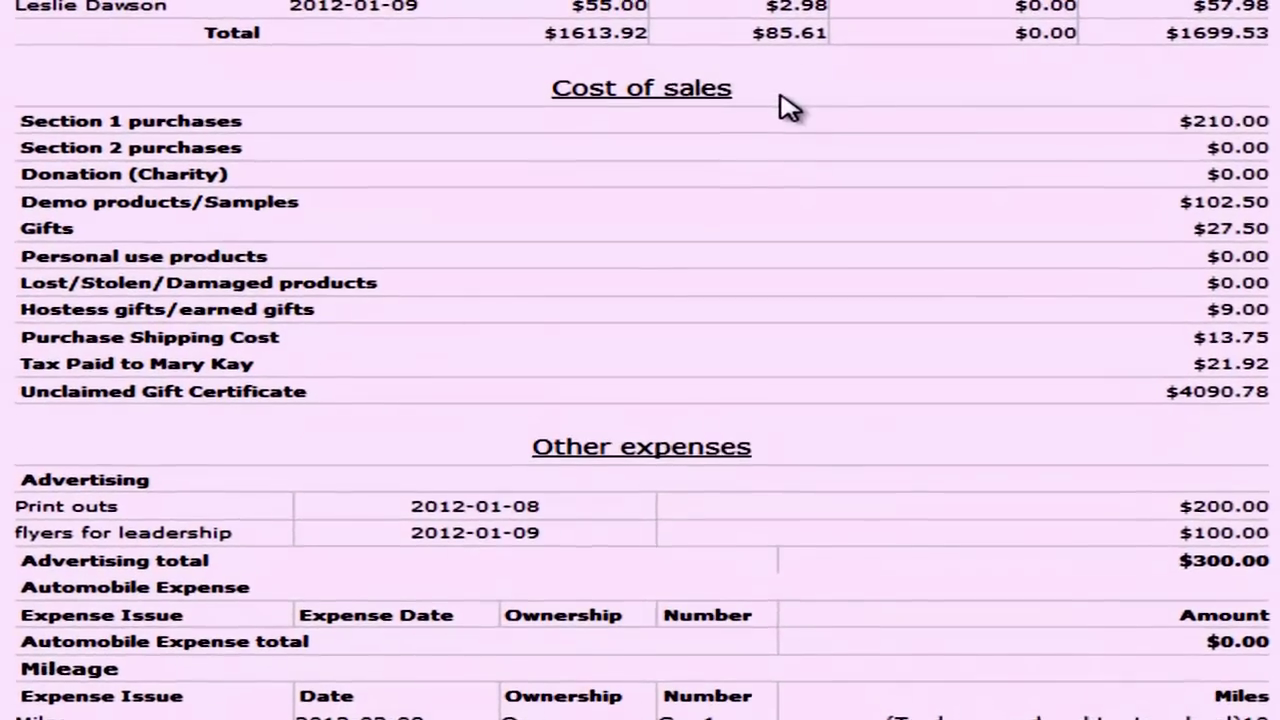
Step: Highlight the Demo products/Samples line and its $102.50 cost of sales amount
drag(788, 108, 534, 86)
click(488, 95)
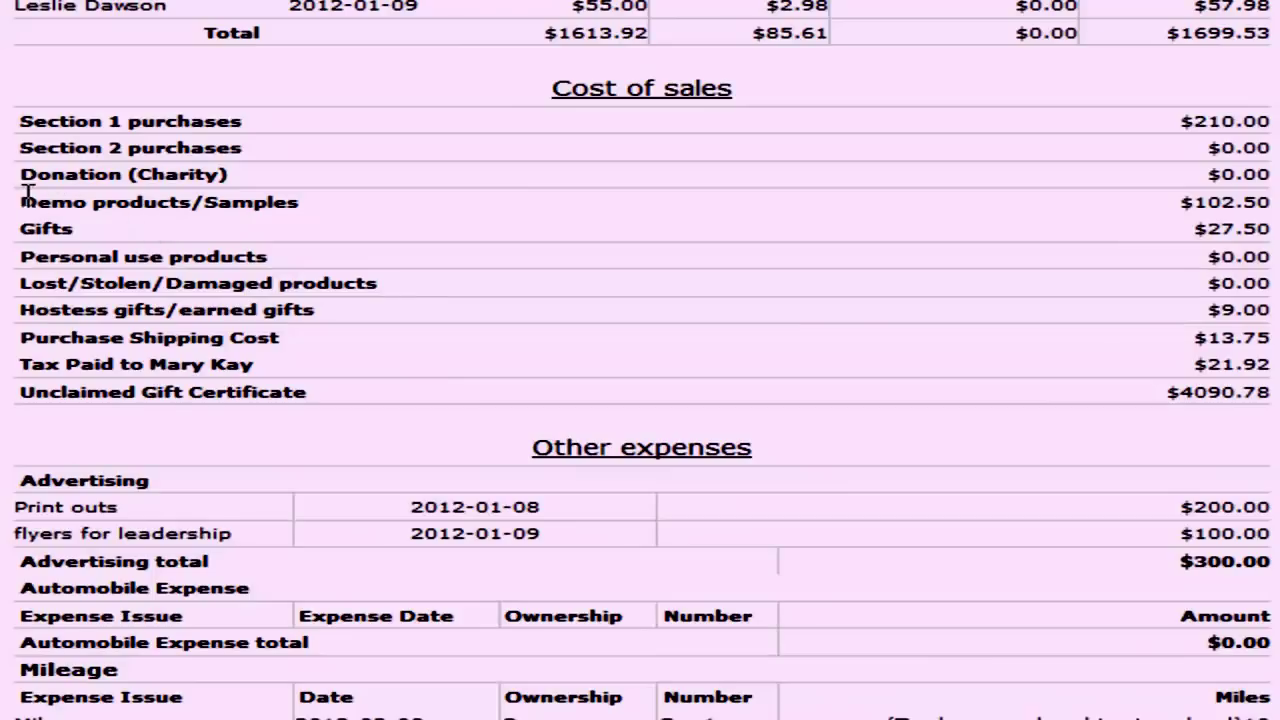
drag(20, 202, 323, 226)
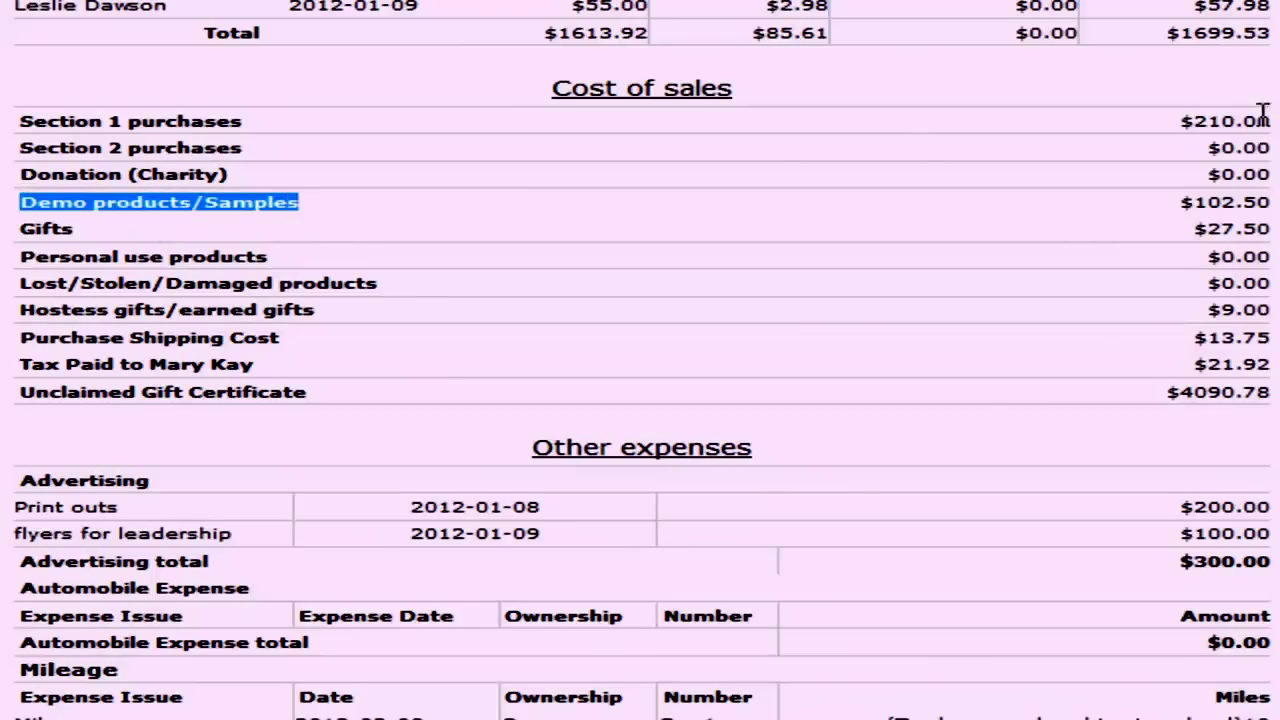
mouse_move(1180, 203)
mouse_down()
mouse_move(1272, 204)
mouse_move(1160, 200)
mouse_up()
click(1272, 204)
click(1160, 200)
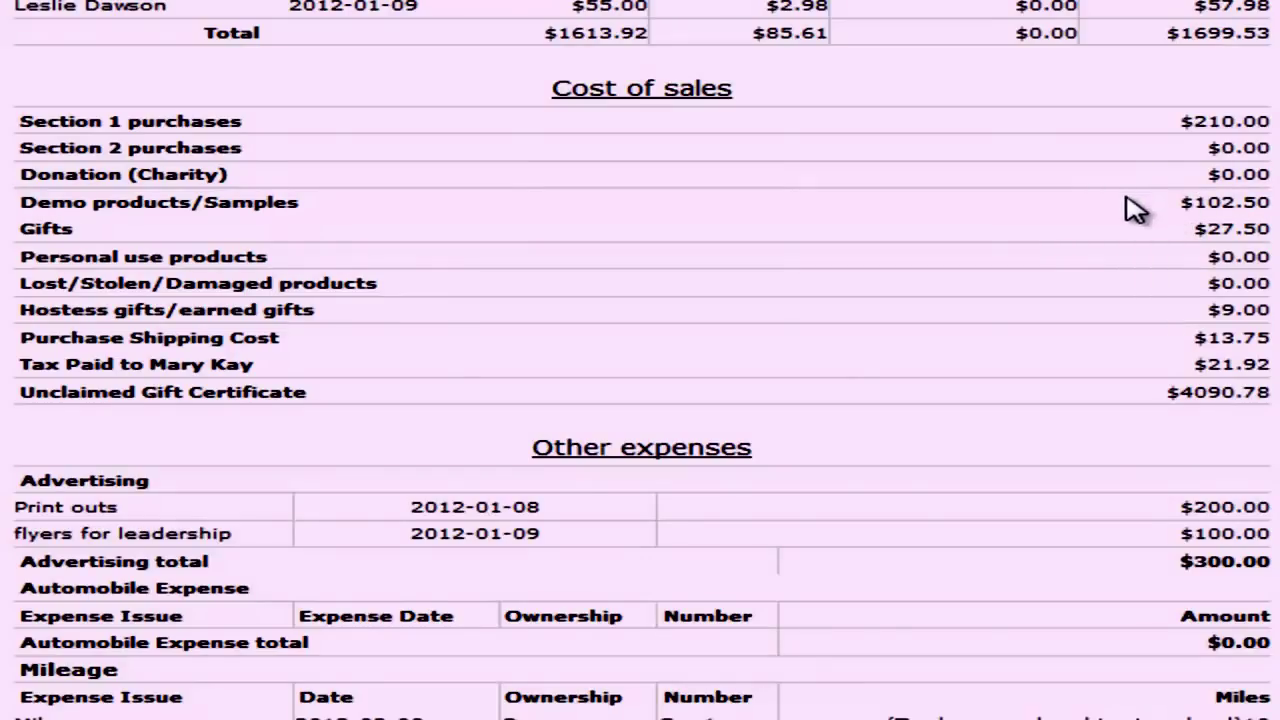
drag(1182, 203, 1270, 206)
scroll(640, 400, down, 3)
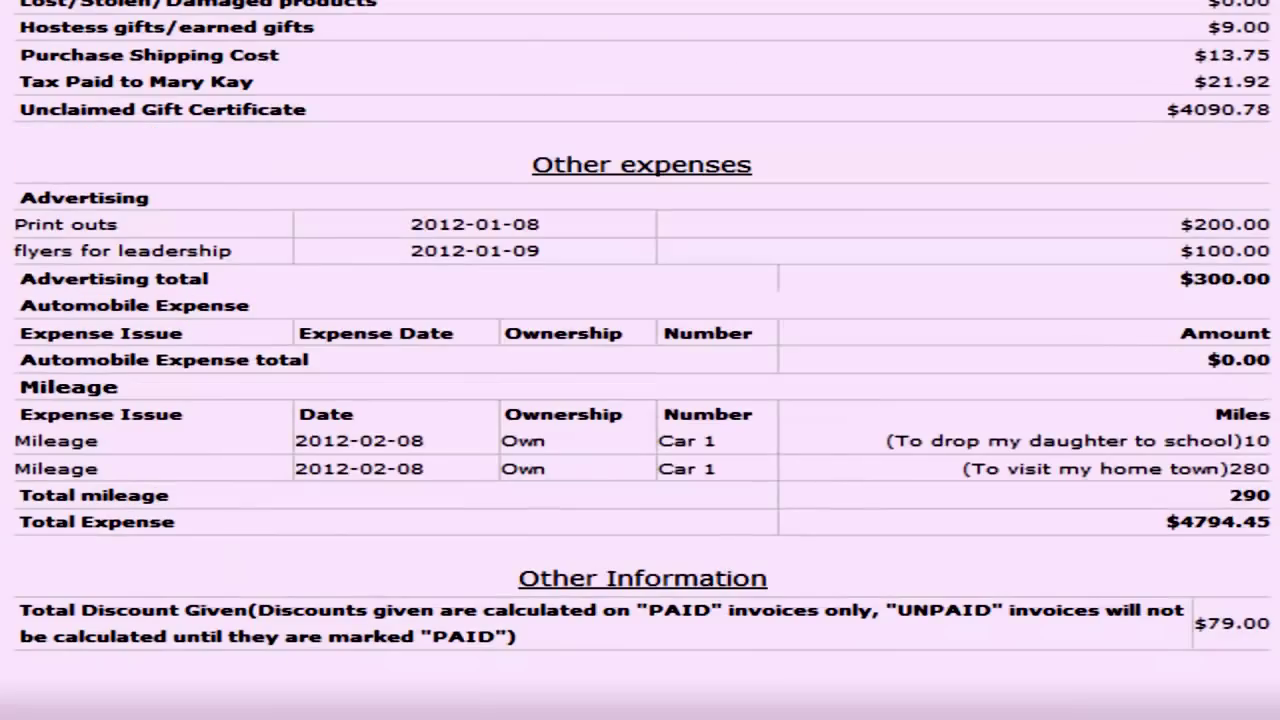
scroll(640, 400, up, 15)
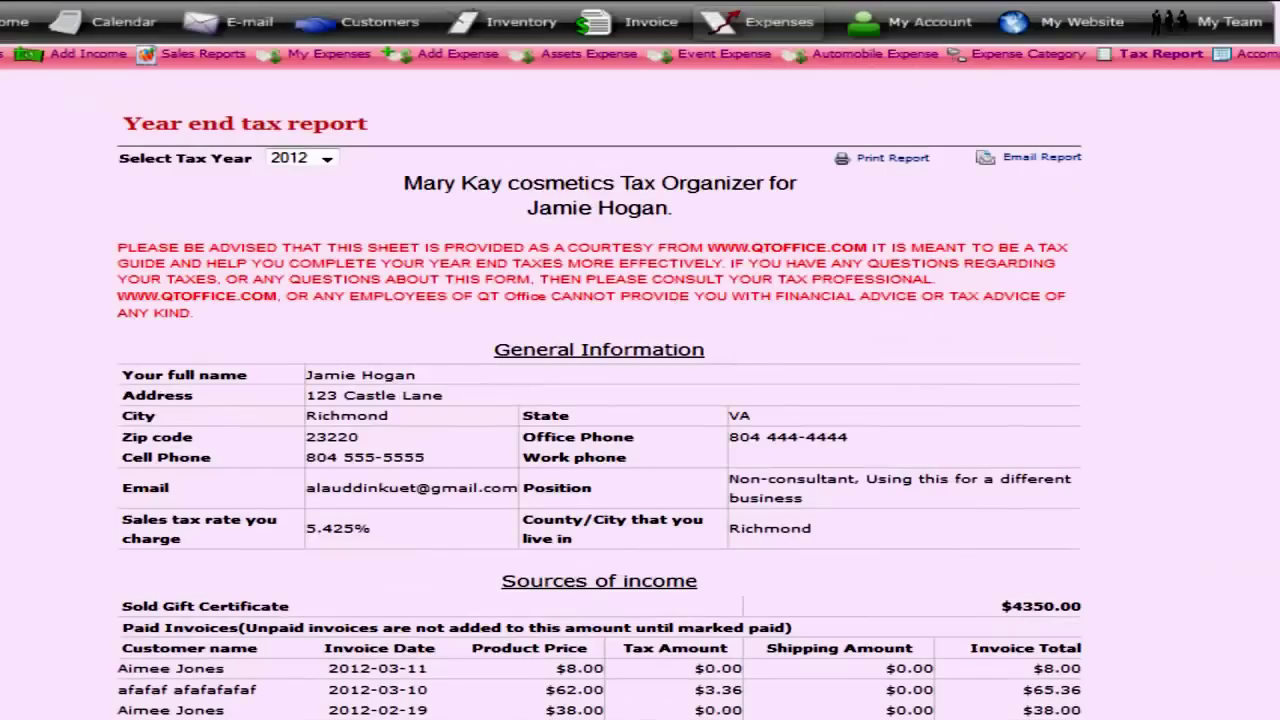
scroll(640, 400, up, 2)
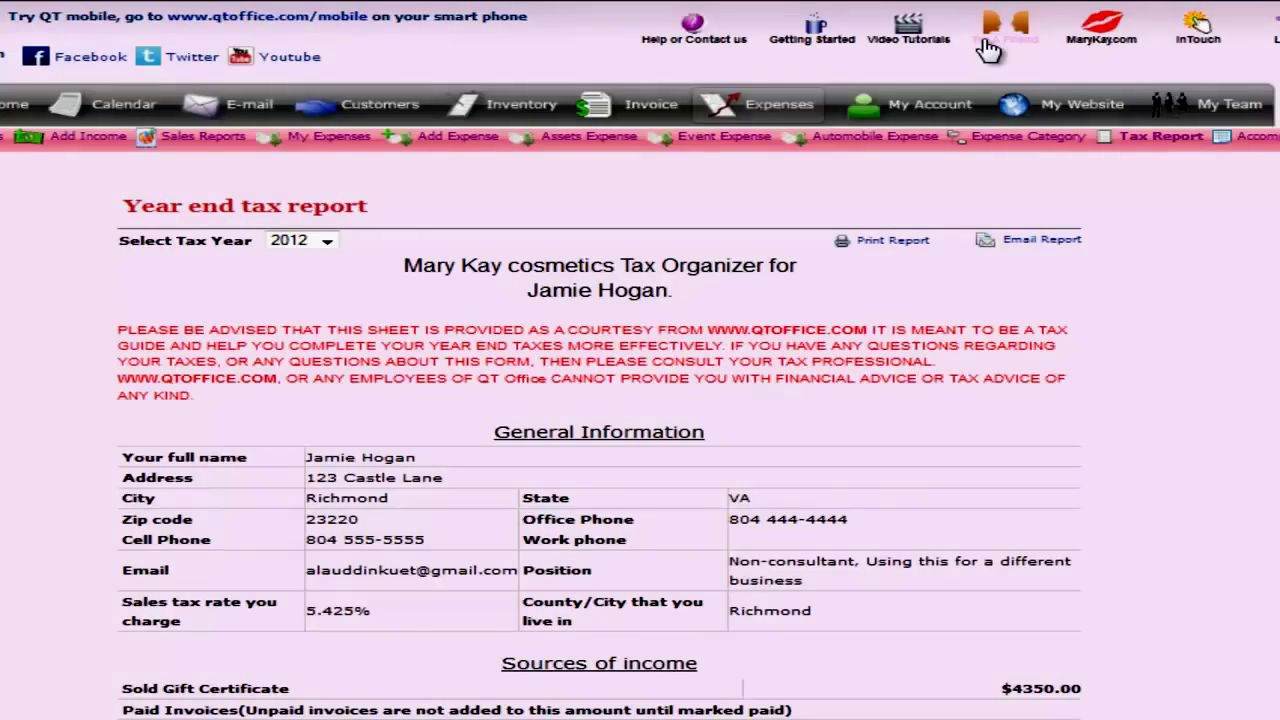
Step: Show Tell a Friend, cancel the brochure.gif download, and highlight the brochure-sharing paragraph
click(988, 48)
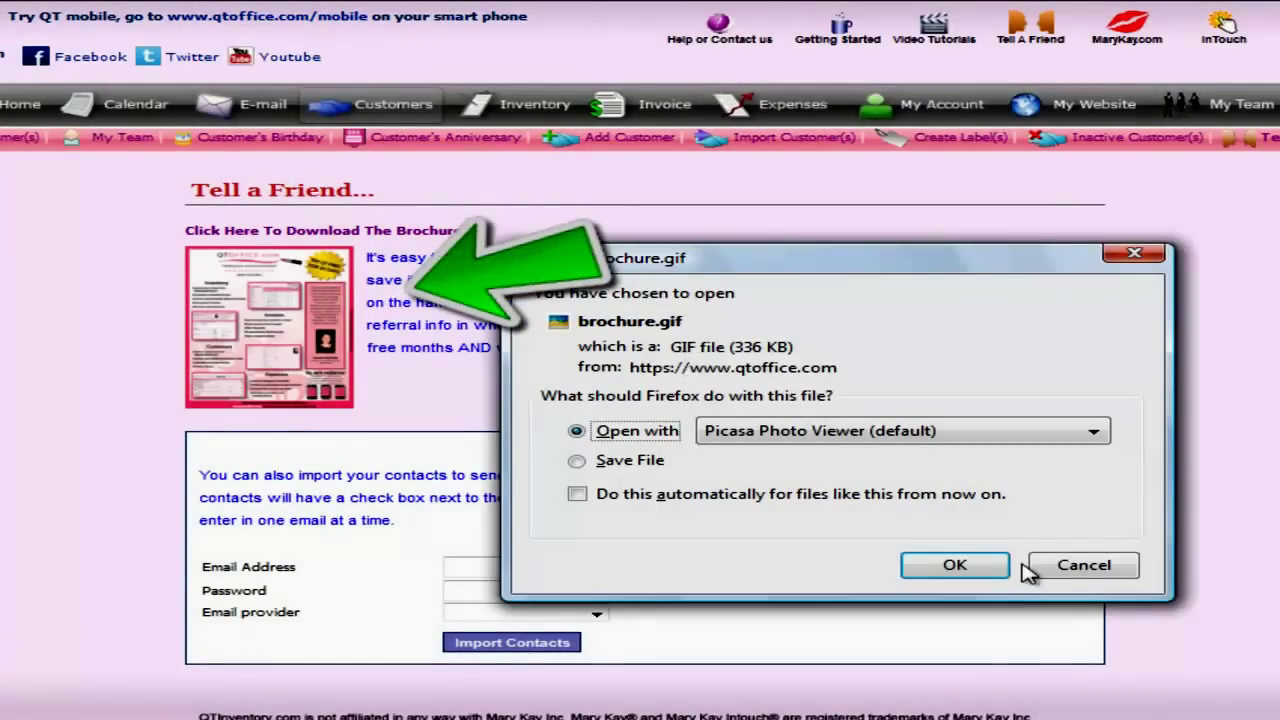
click(1055, 565)
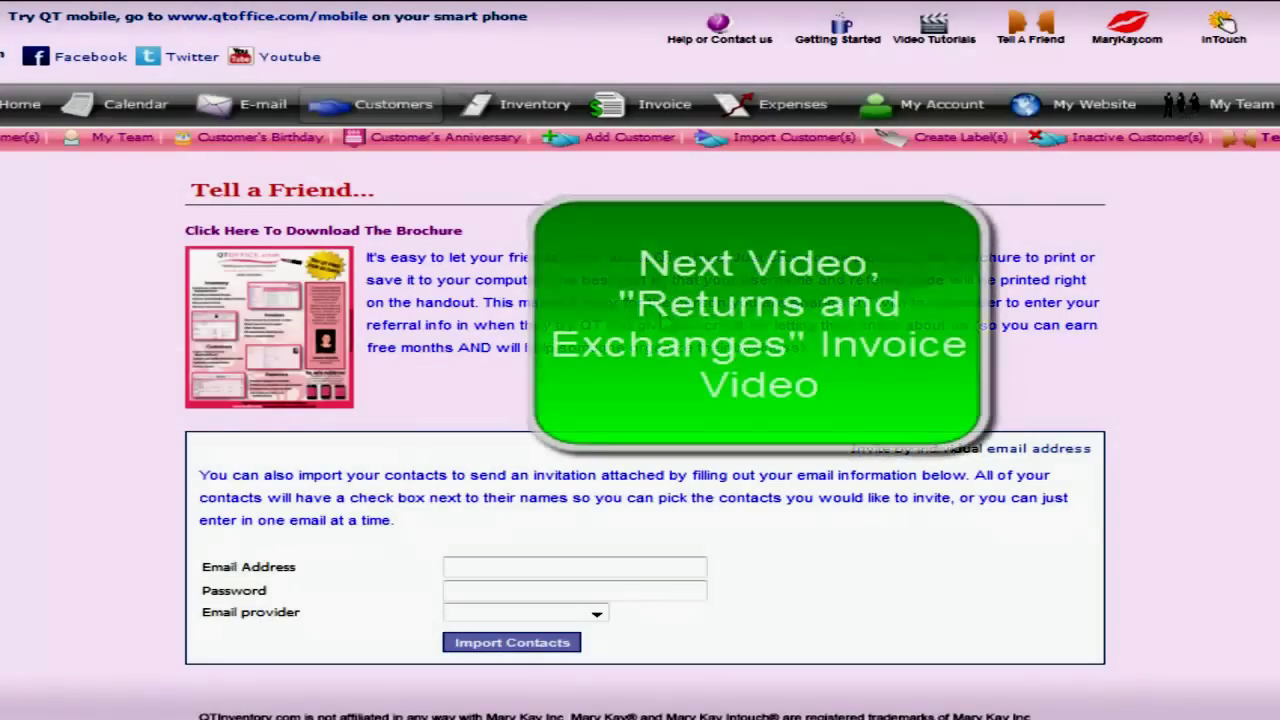
drag(700, 347, 322, 255)
click(760, 320)
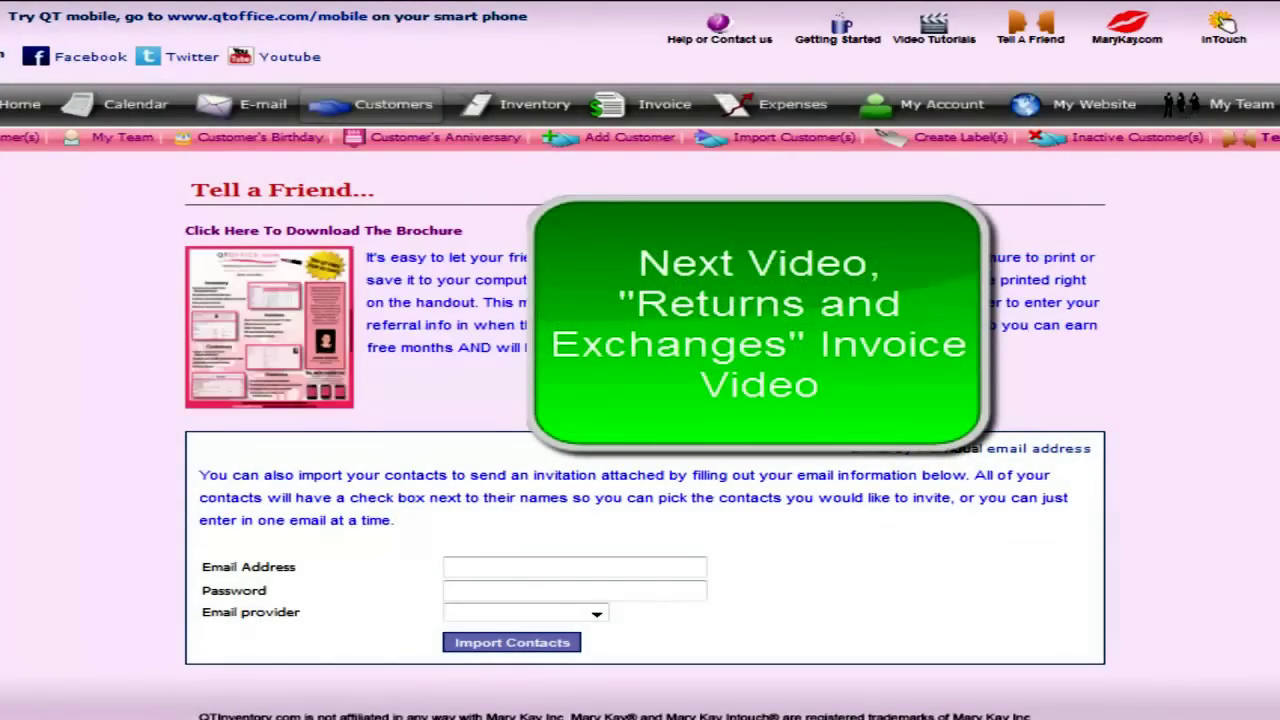